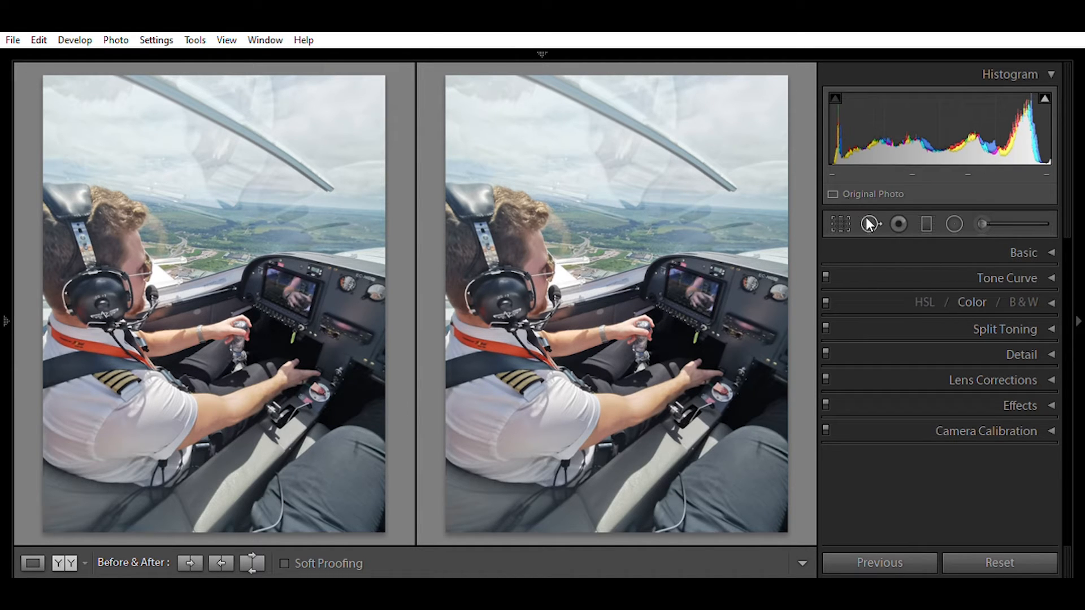
click(272, 42)
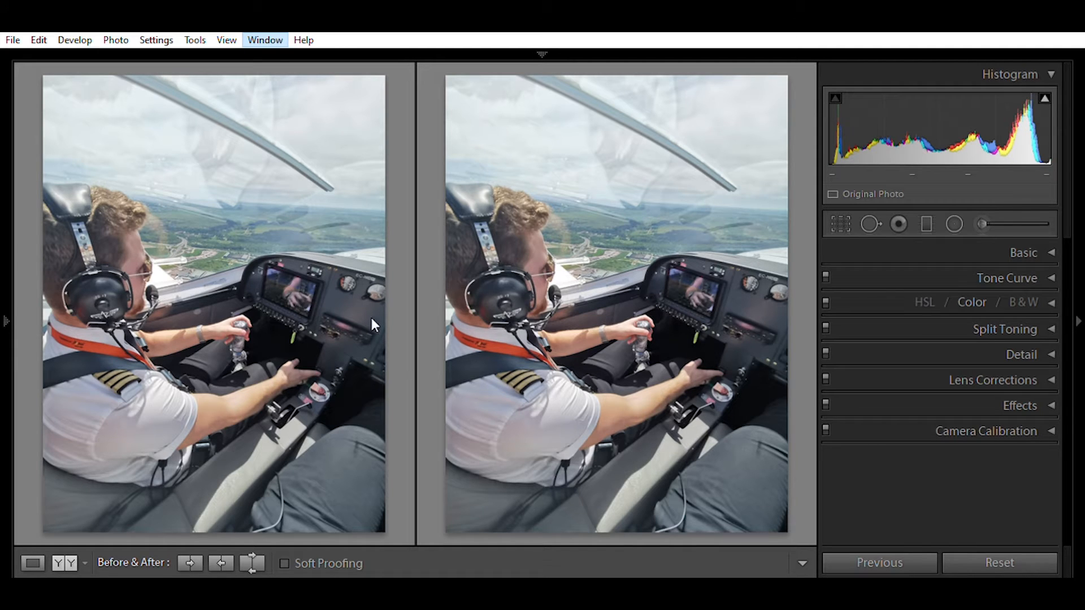
click(404, 363)
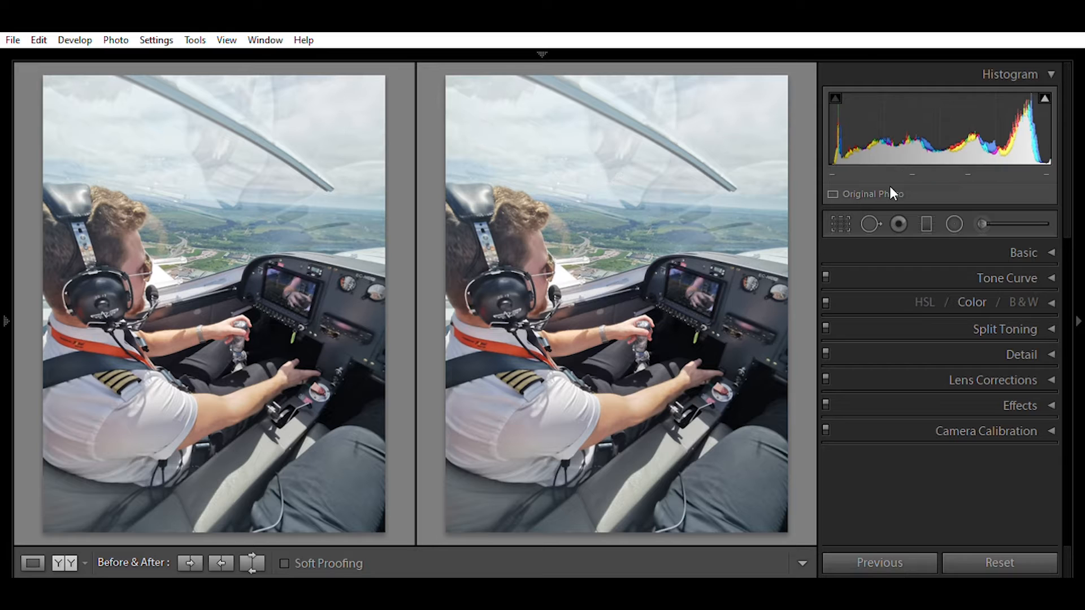
Open the Basic adjustments, preview the Black & White treatment and return the photo to Color
click(1048, 238)
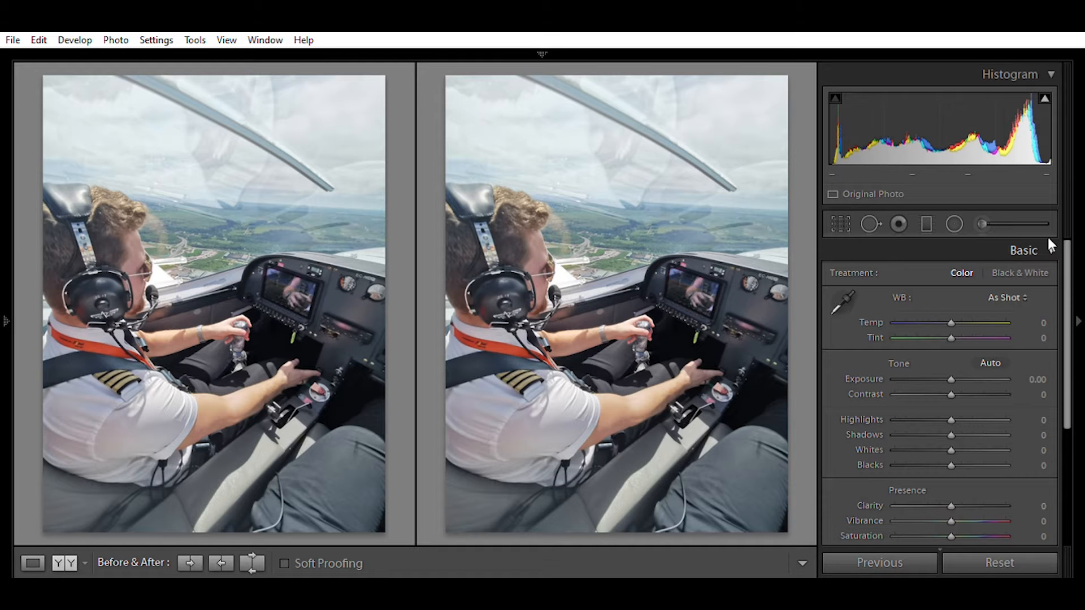
click(1005, 269)
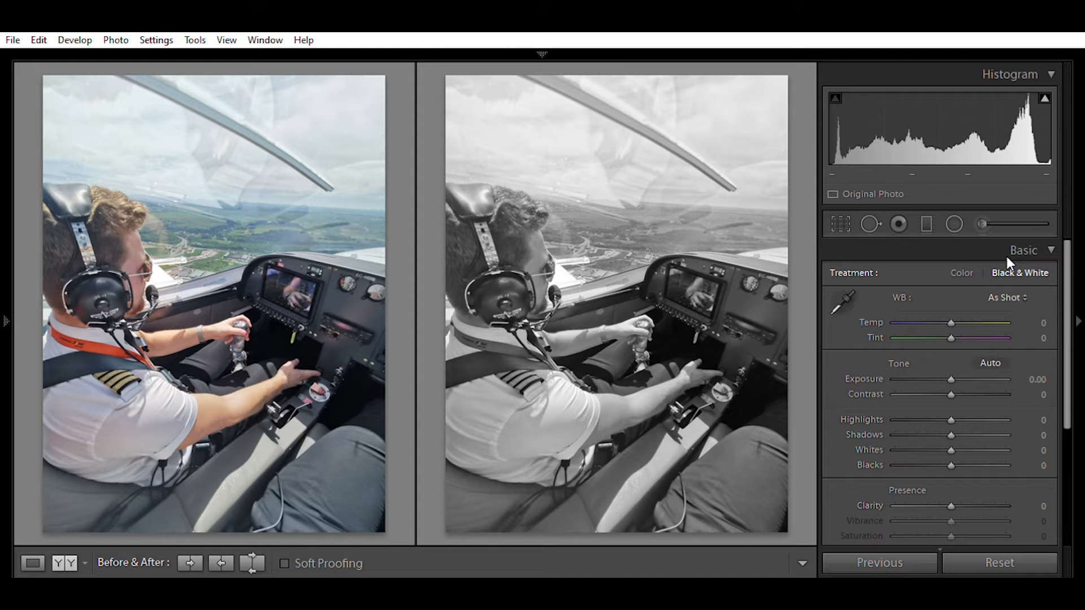
click(965, 257)
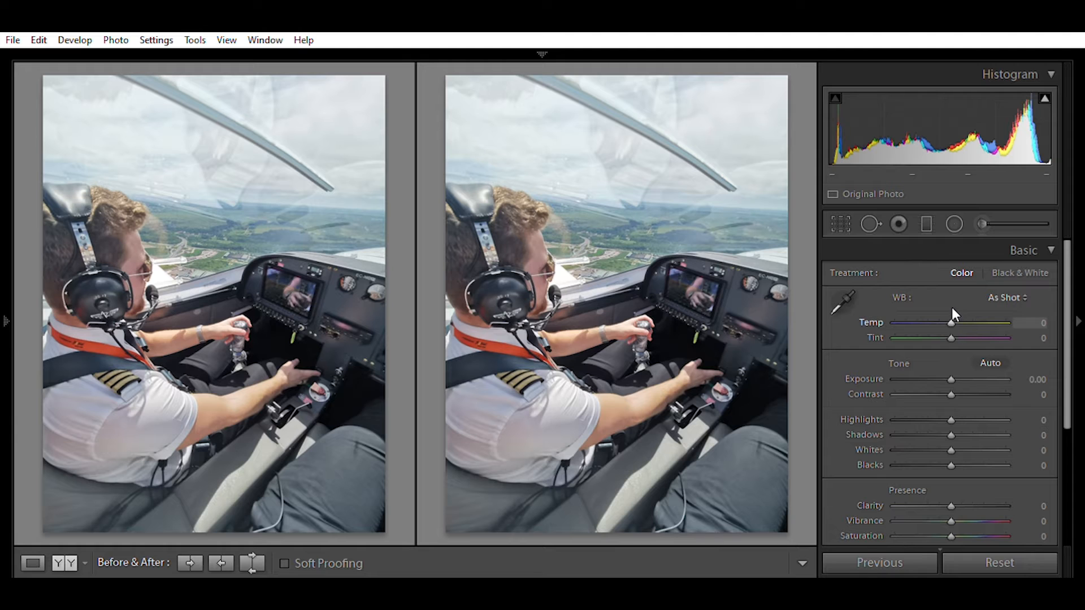
Try a cooler Temp of -19 and a warmer Temp of +9, restoring the original white balance after each
mouse_move(949, 307)
mouse_down()
mouse_move(927, 306)
mouse_move(937, 305)
mouse_up()
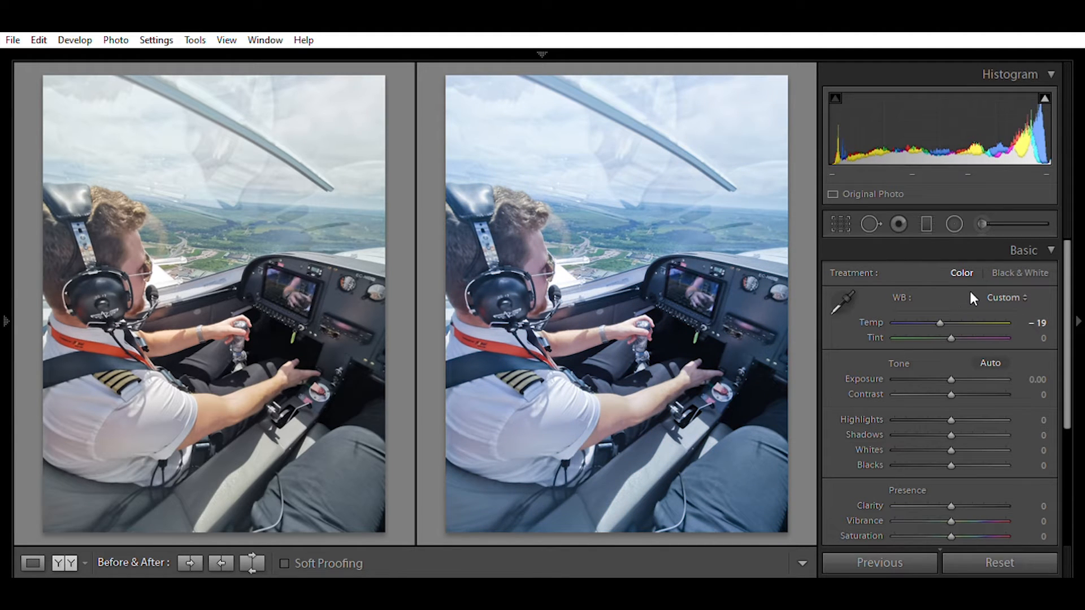
key(ctrl+z)
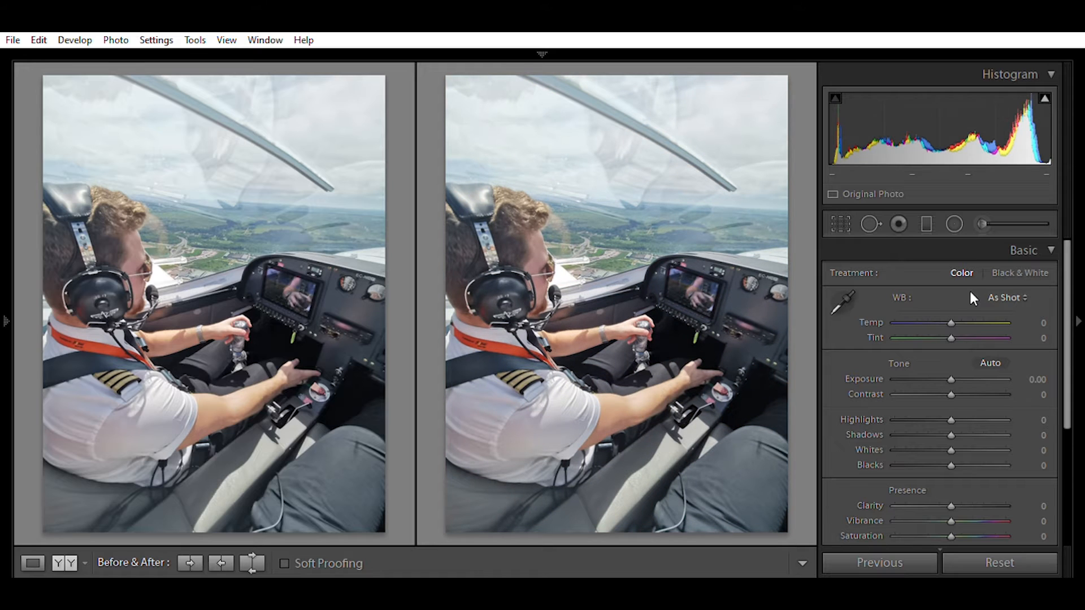
drag(950, 308, 957, 314)
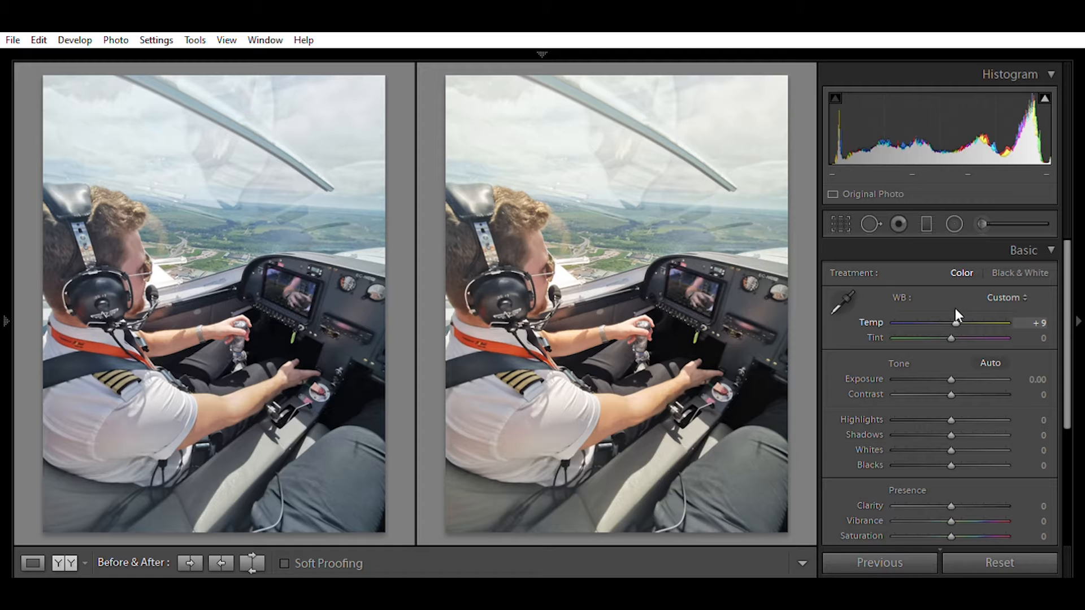
double_click(955, 307)
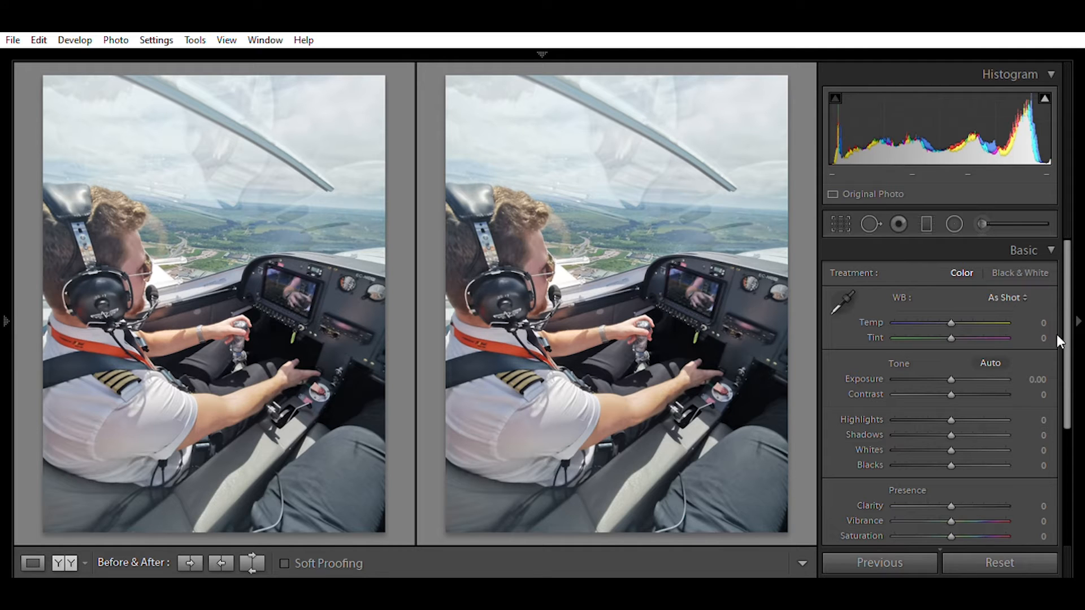
Try the Auto tone correction, compare it with the original tones, and undo it
scroll(1070, 357, down, 1)
drag(1070, 357, 1070, 386)
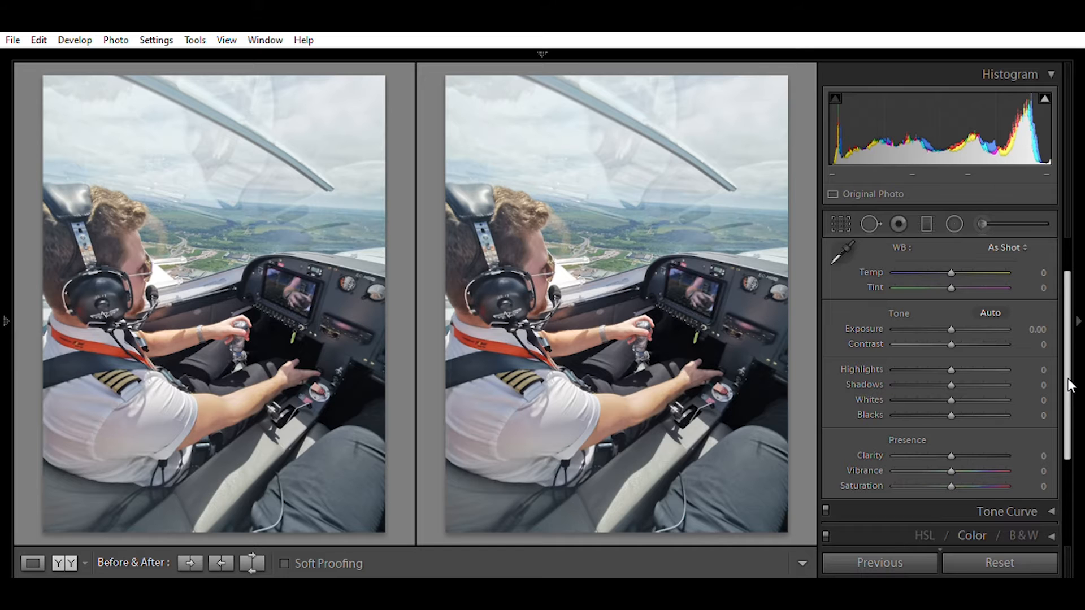
click(990, 312)
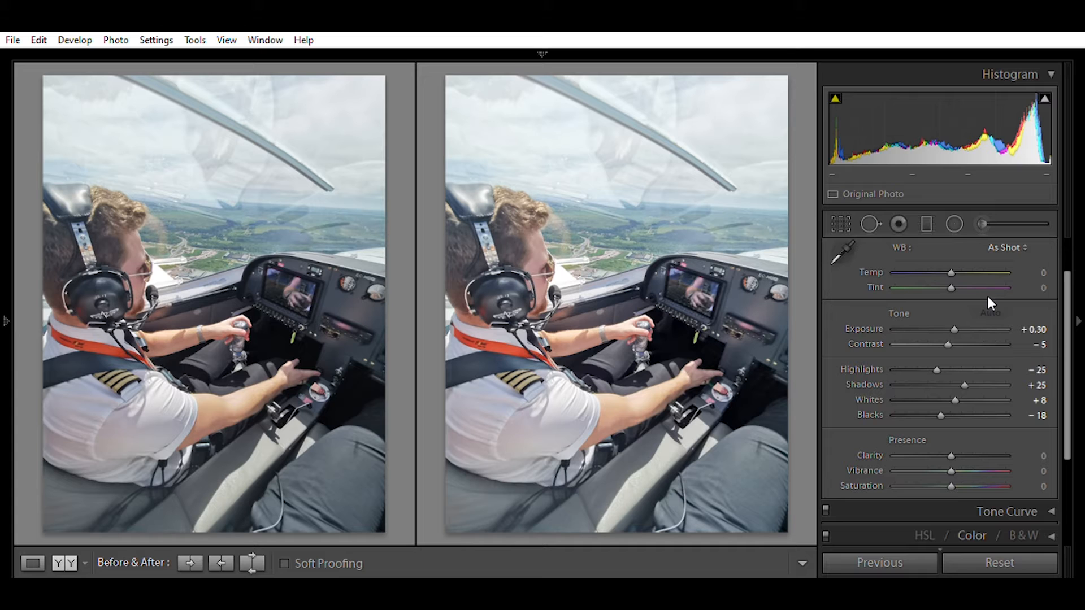
key(ctrl+z)
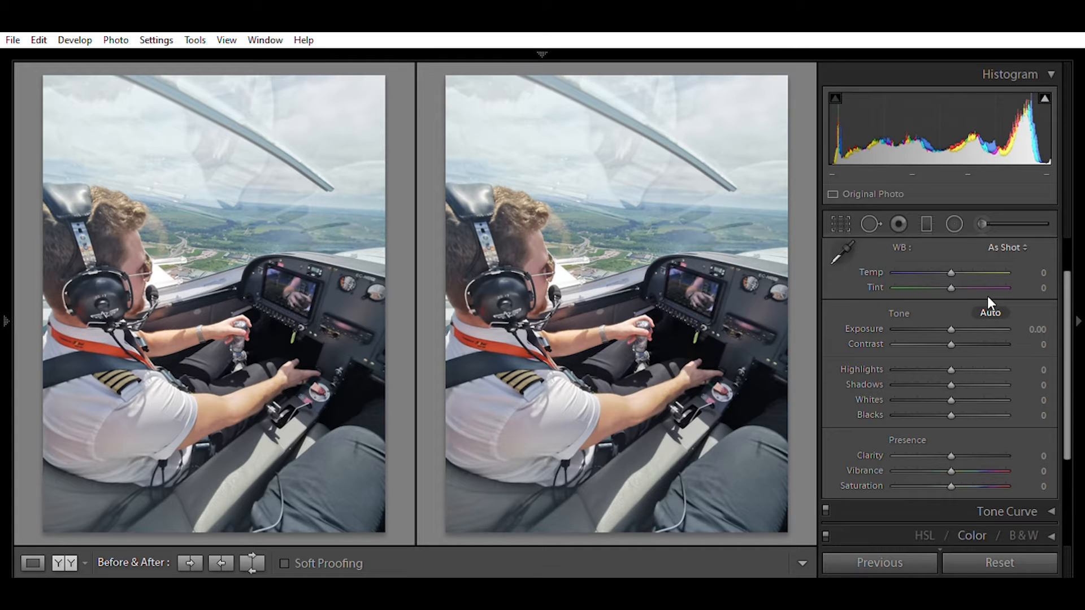
key(ctrl+y)
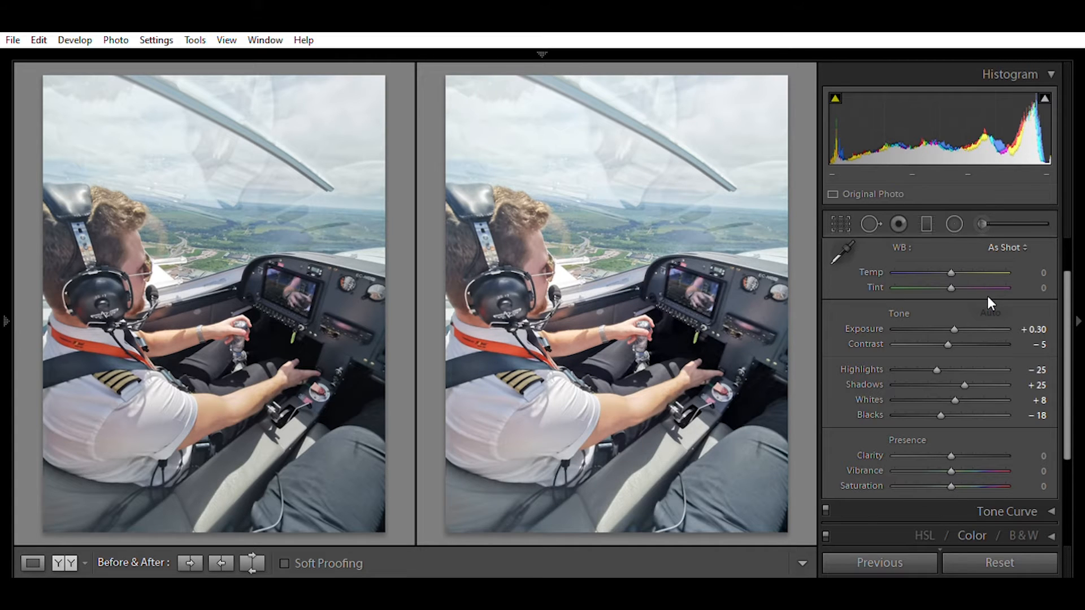
key(ctrl+z)
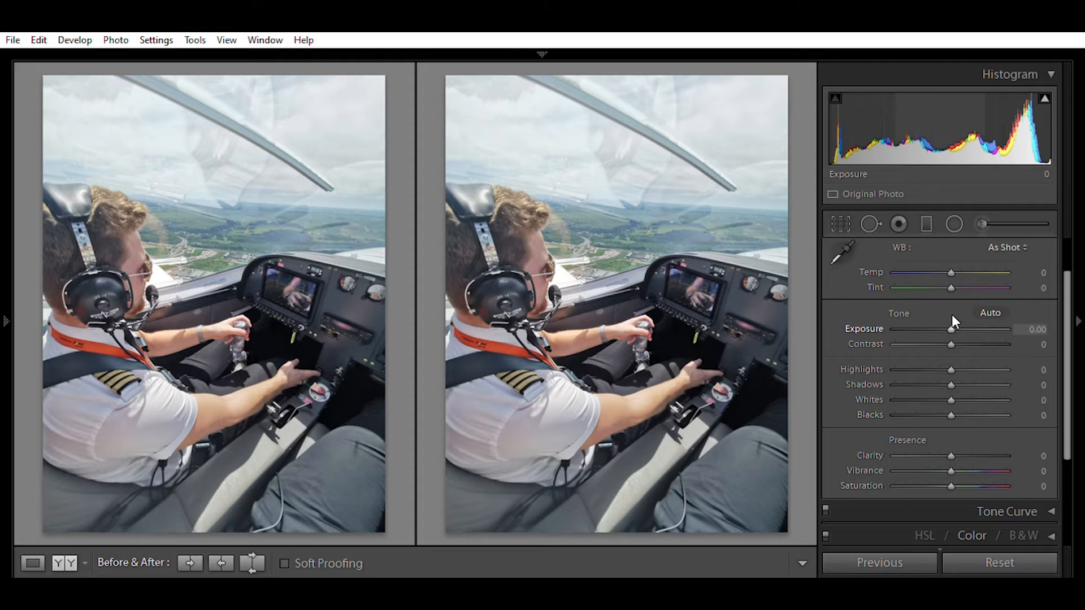
Set the photo's Exposure to -0.43 and Contrast to -28
drag(950, 315, 941, 314)
click(1044, 330)
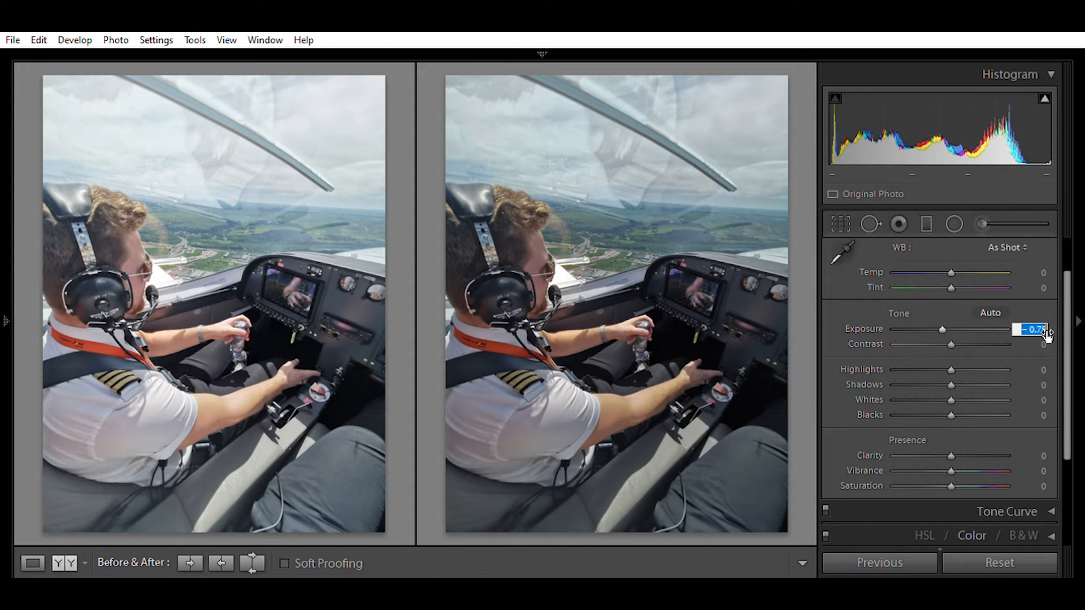
text(-0.43)
key(Return)
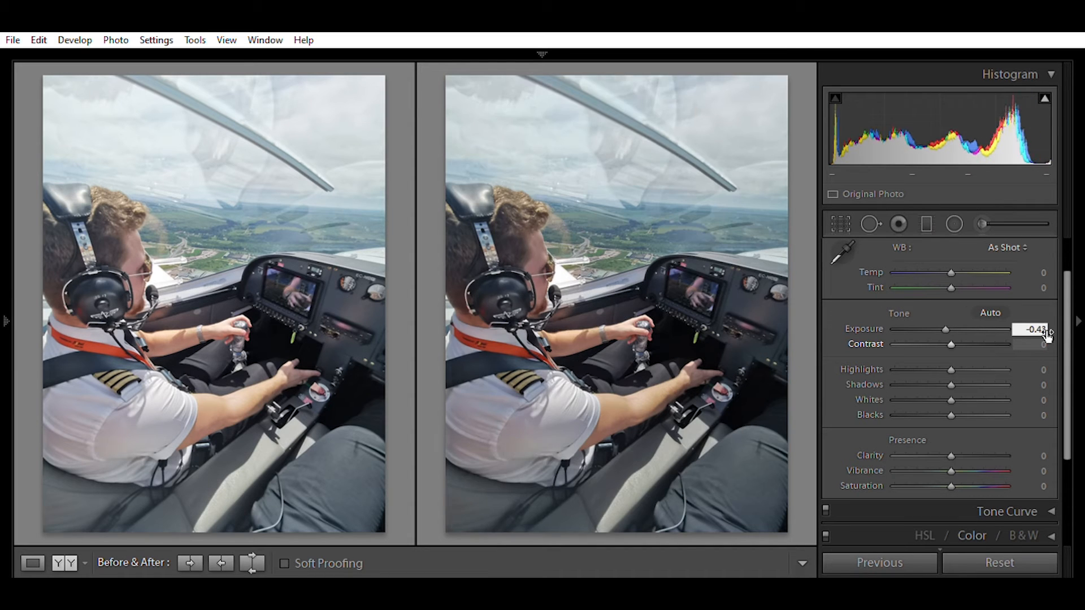
key(Tab)
text(-28)
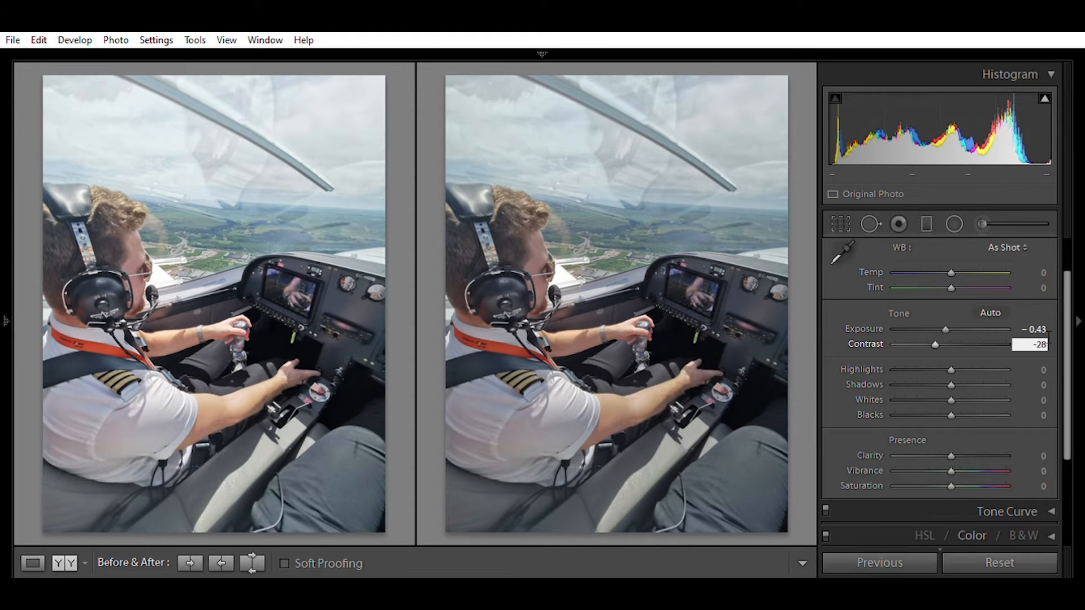
Set Highlights to -20 and Shadows to +90 in the Basic tone adjustments
key(Tab)
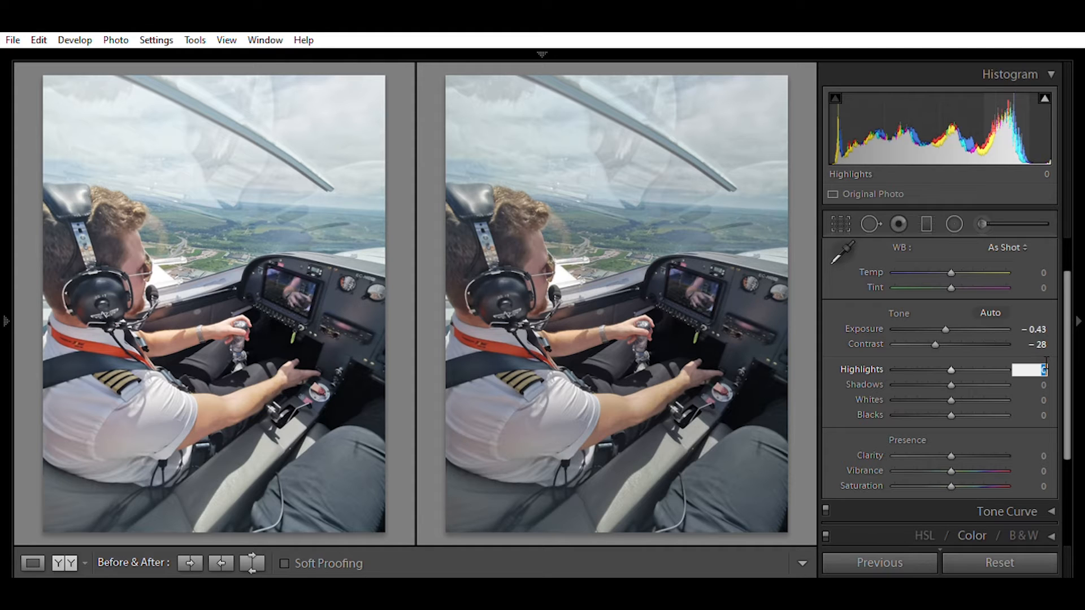
text(-20)
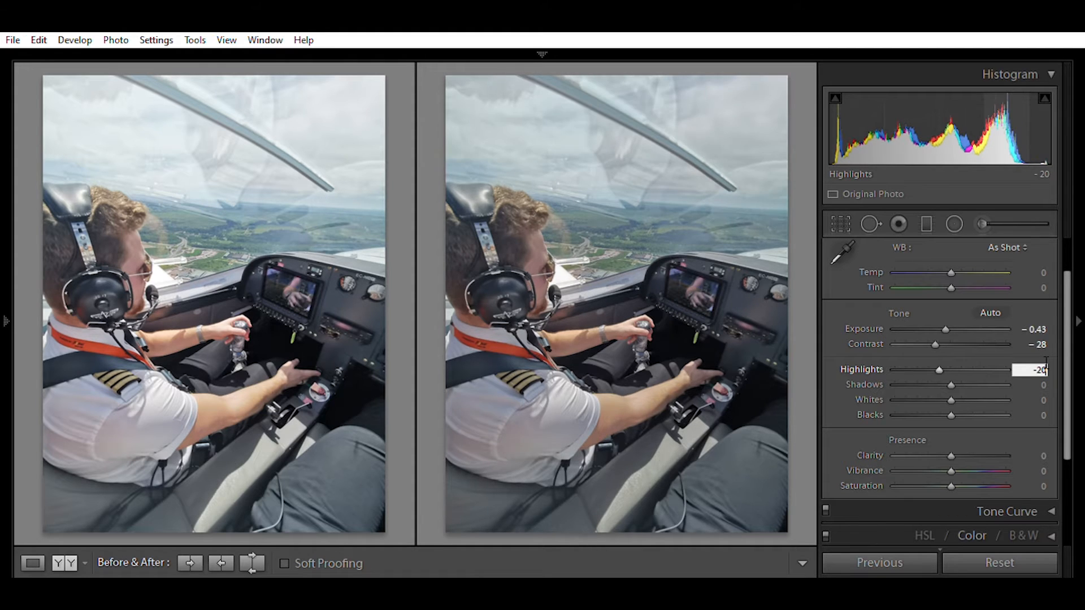
key(Tab)
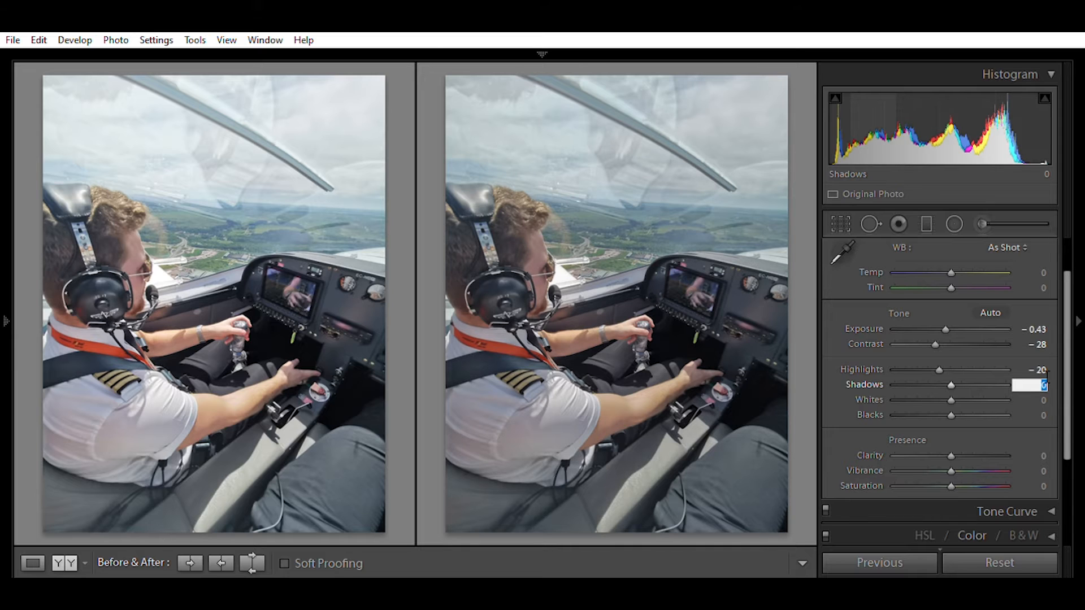
text(90)
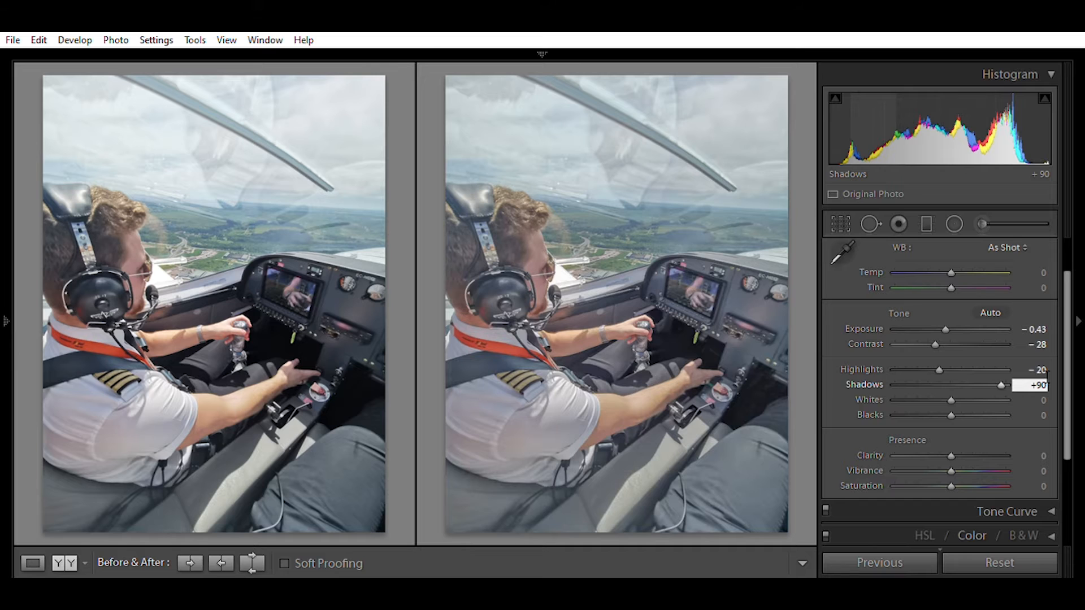
Set Whites to -78 and Blacks to +29
key(Tab)
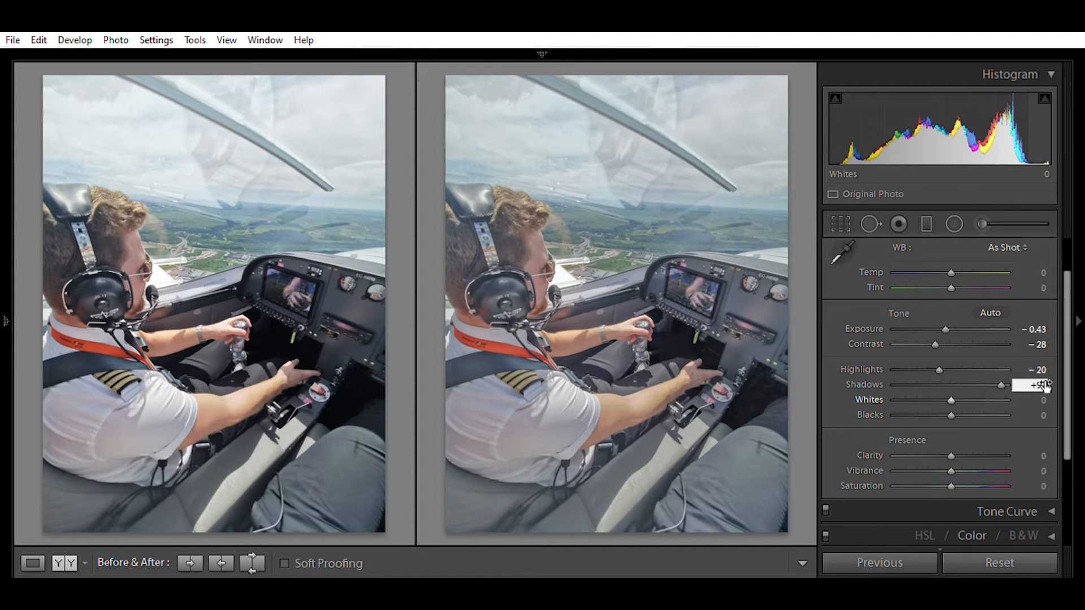
text(-78)
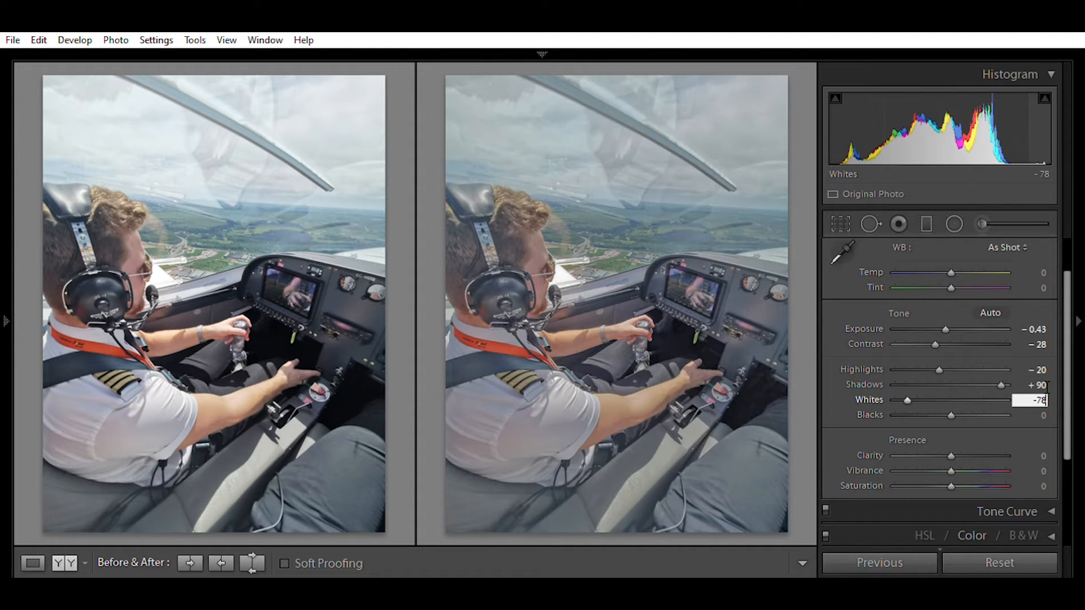
key(Tab)
text(+2)
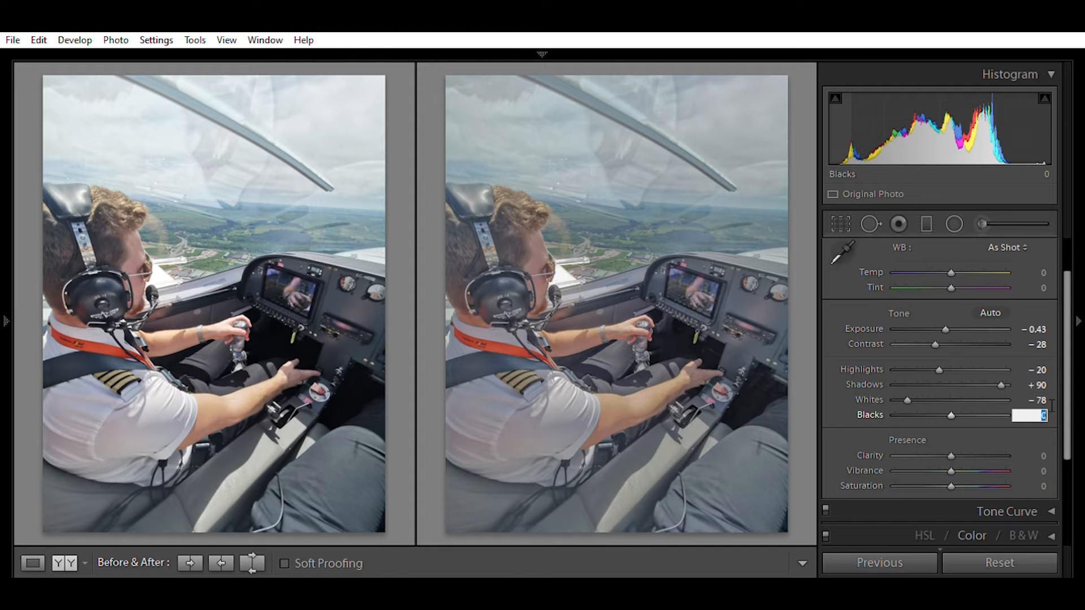
text(9)
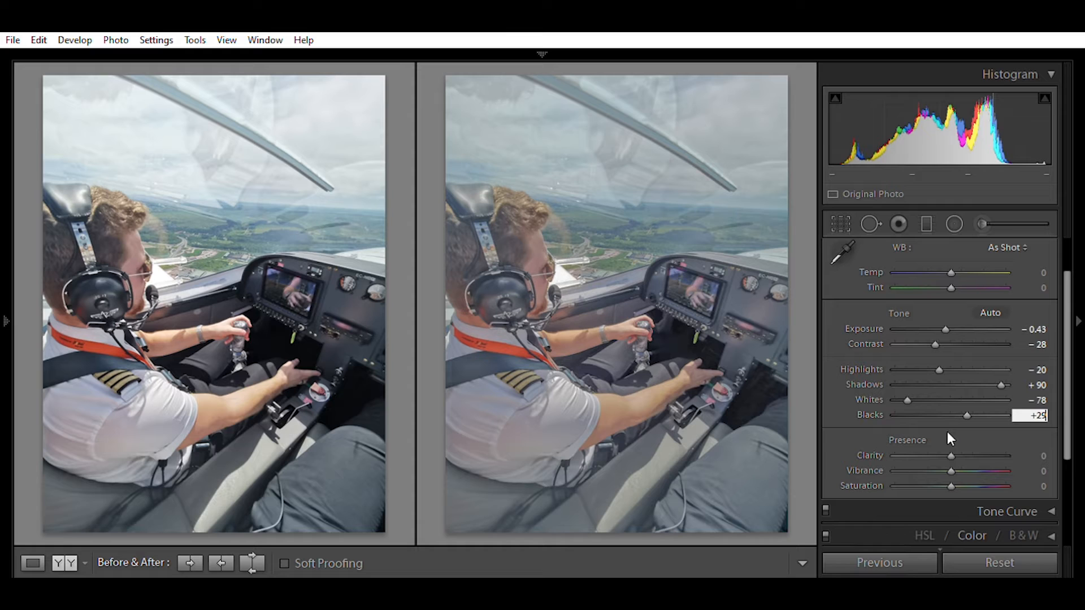
Set Vibrance to +7 and Saturation to +4
click(1044, 470)
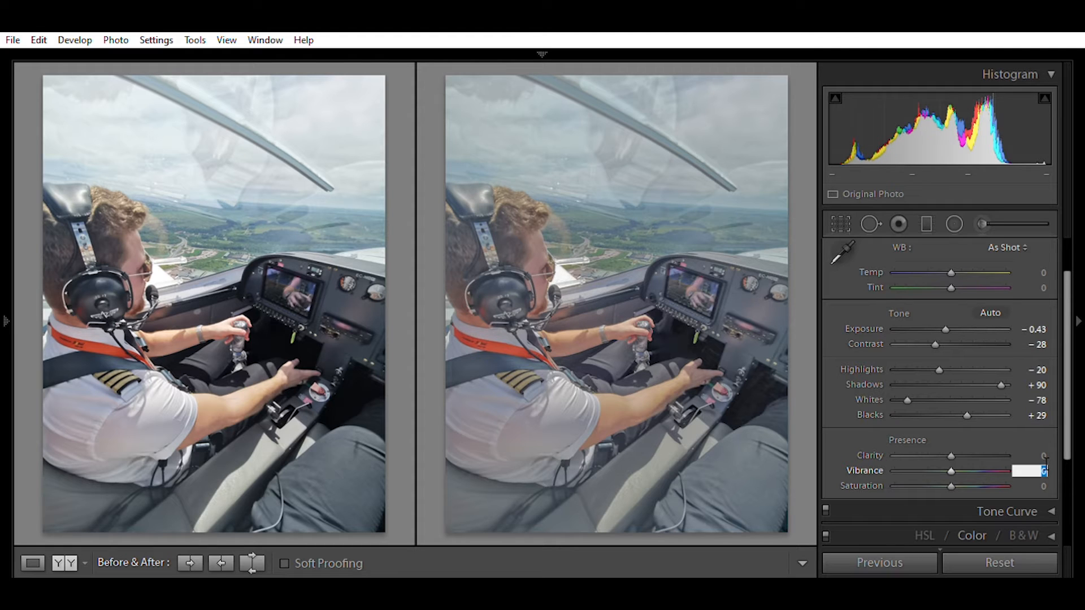
text(+)
text(5)
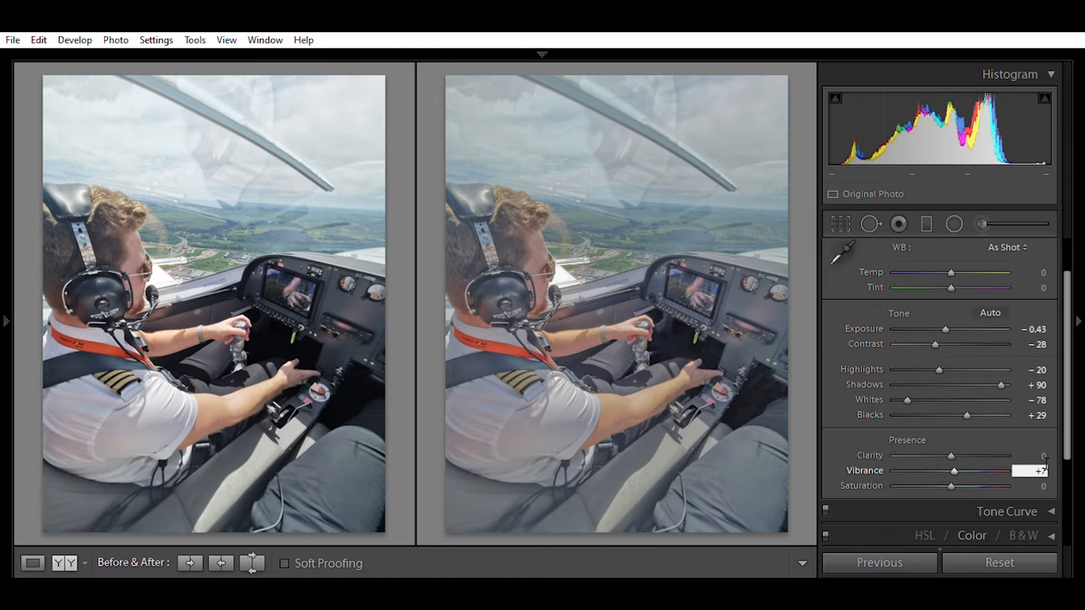
key(Tab)
text(+)
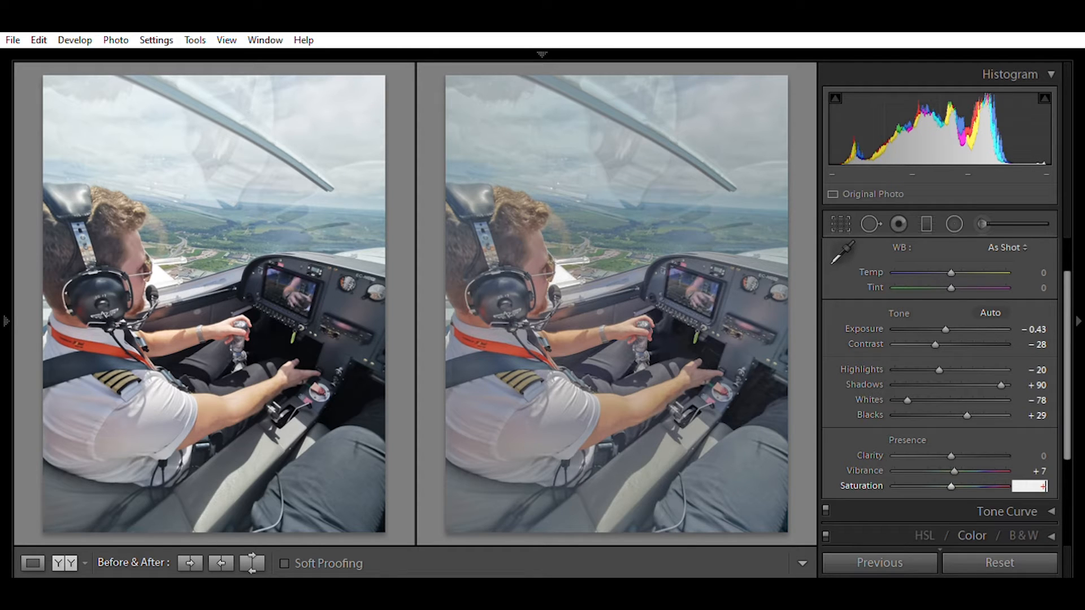
text(4)
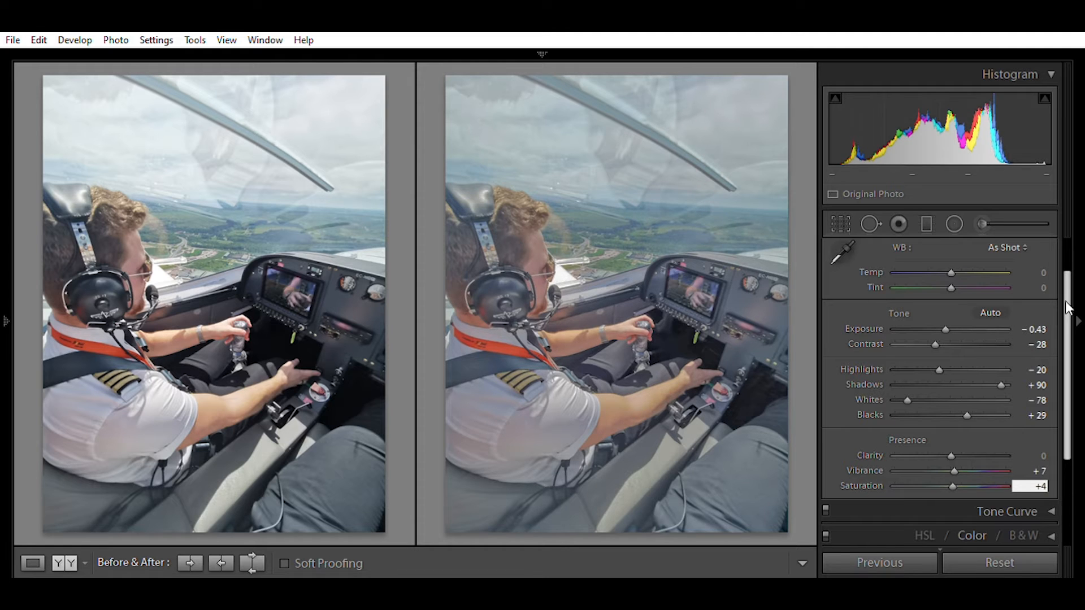
Set the Tone Curve region values to Highlights +4, Lights +3 and Darks +11
scroll(1059, 371, down, 3)
click(1043, 412)
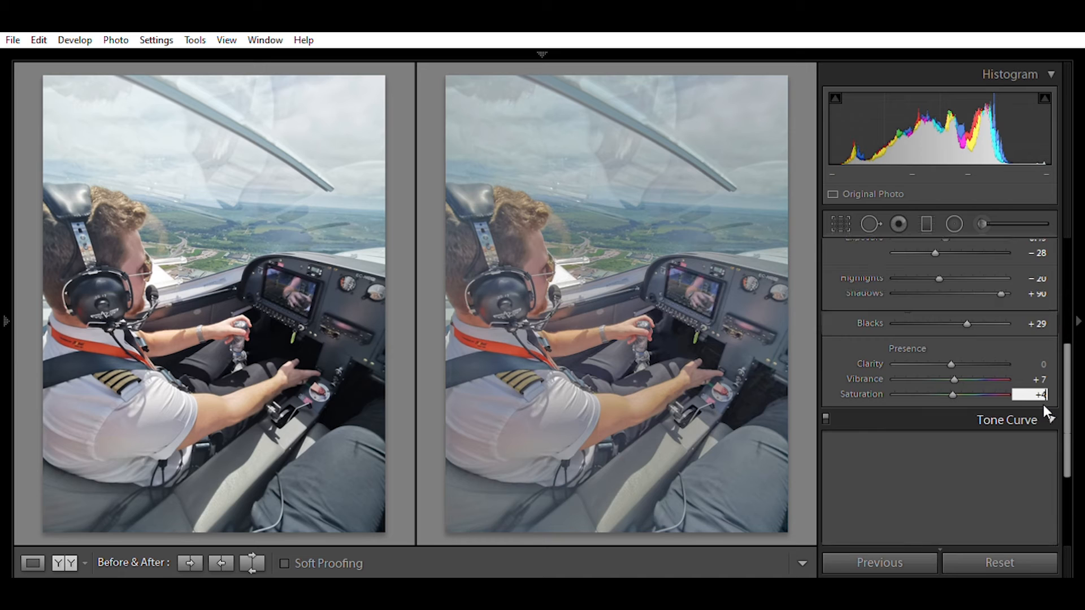
scroll(1068, 379, down, 1)
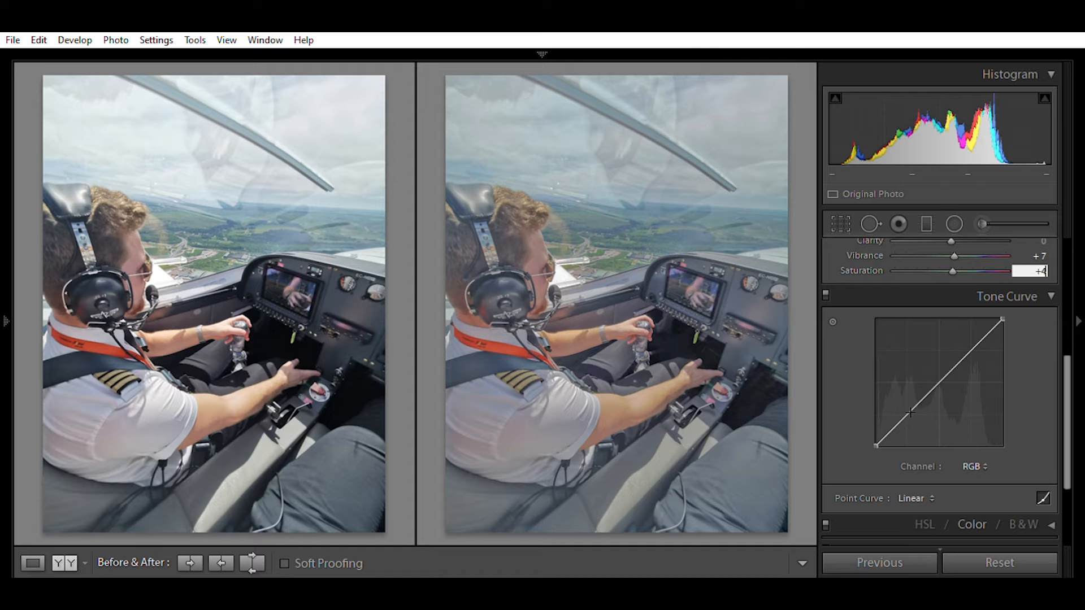
click(1043, 498)
click(1043, 441)
text(+4)
key(Tab)
text(3)
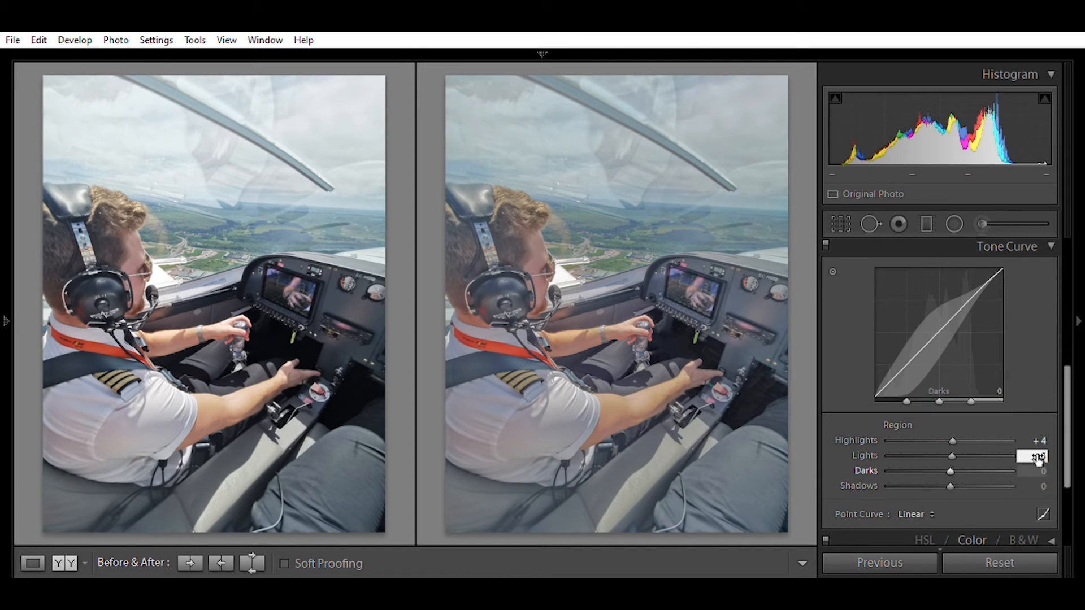
click(1039, 471)
text(10)
key(Return)
Switch the Tone Curve to point editing and adjust the shadow end and white endpoint of the RGB curve
click(1043, 514)
click(1043, 448)
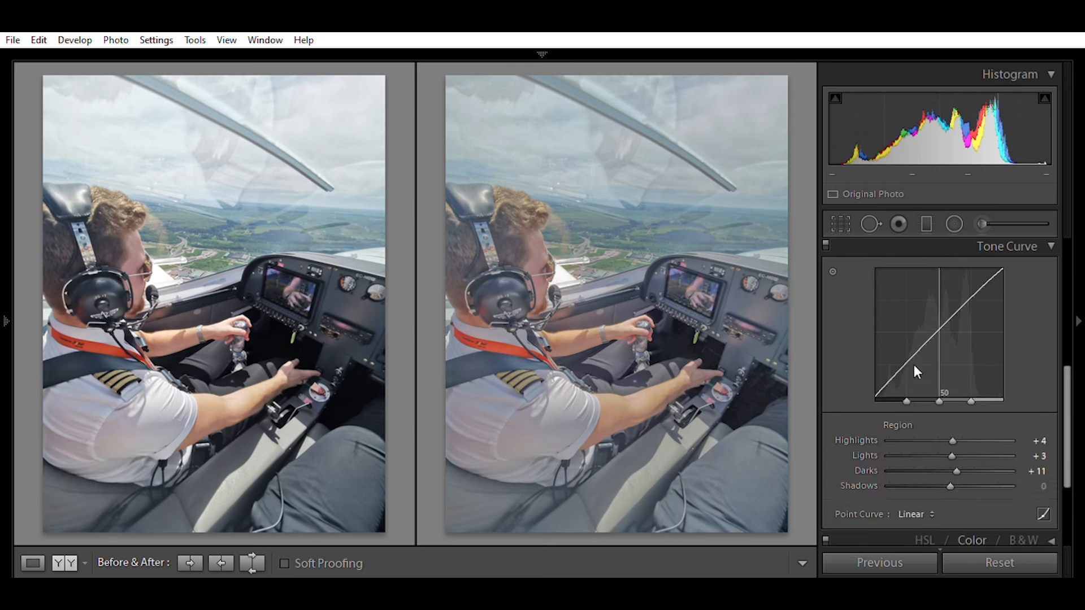
click(1044, 514)
drag(876, 395, 899, 372)
drag(1002, 269, 1002, 271)
Shape the Red channel curve into an S-curve with lowered shadows and an upper point at about 69.4 / 78.0 %
click(974, 417)
click(945, 439)
drag(876, 396, 963, 298)
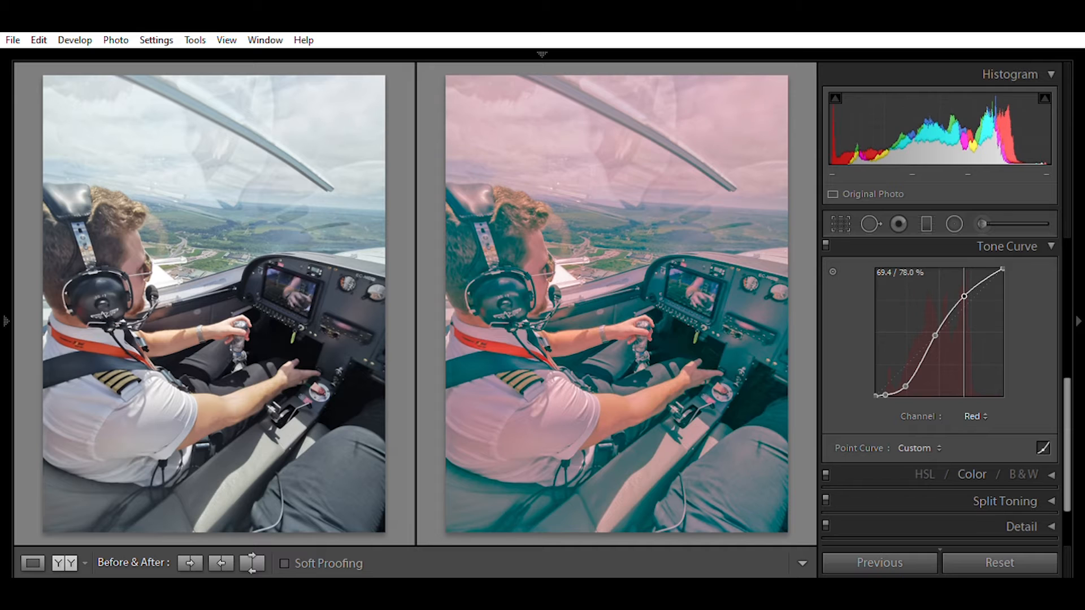
Shape the Green channel point curve by placing and adjusting midtone and highlight points
click(973, 416)
click(970, 428)
drag(902, 368, 935, 334)
drag(973, 289, 965, 293)
Shape the Blue channel curve into an S-curve with a shadow point at about 16.9 / 8.6 % and raised highlights
click(968, 416)
click(945, 467)
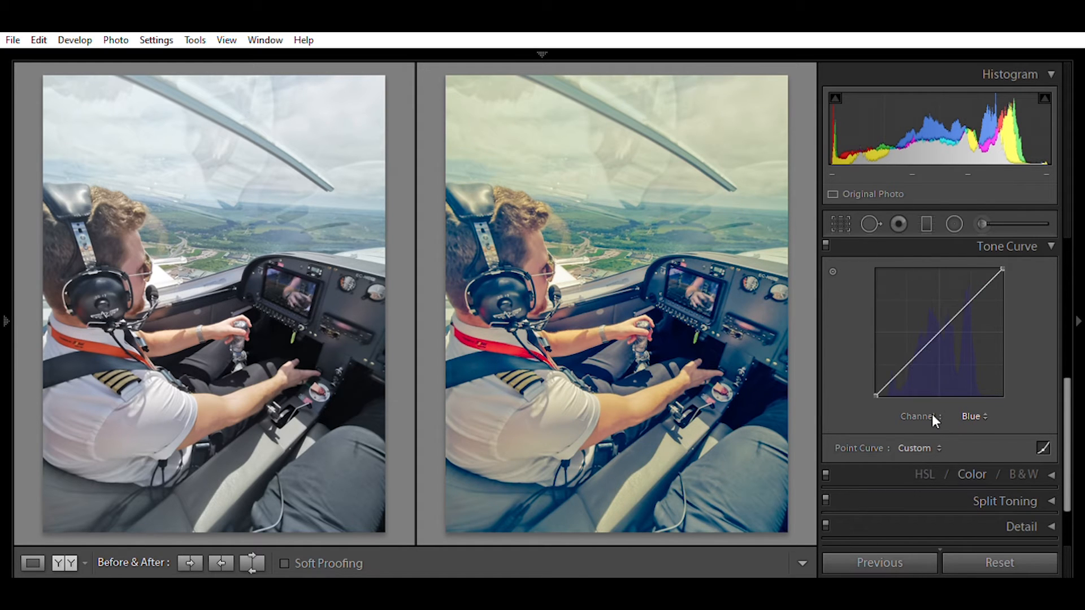
drag(899, 373, 896, 386)
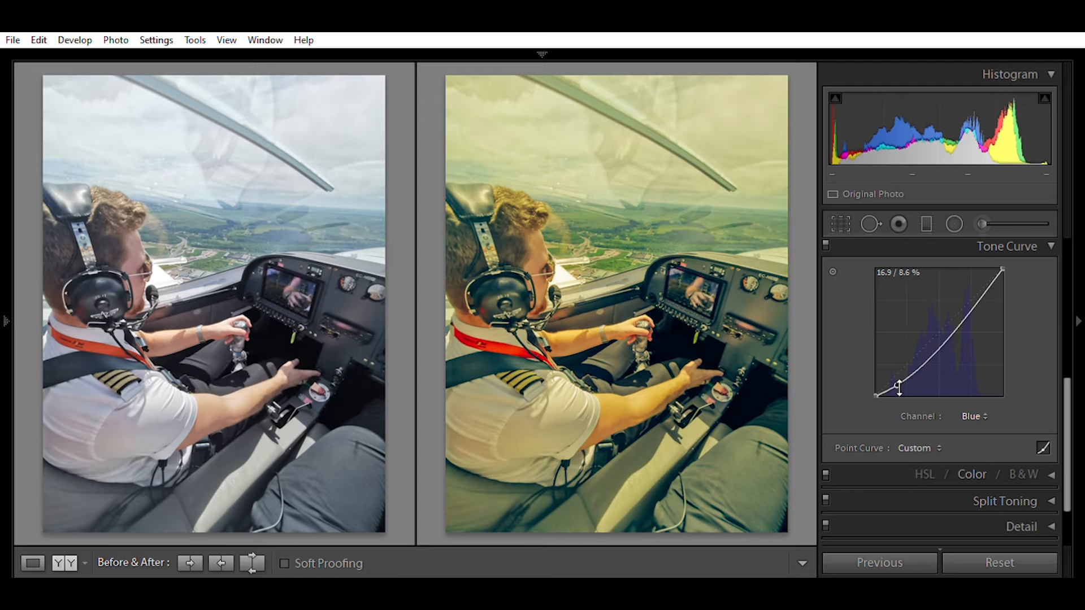
drag(936, 343, 963, 296)
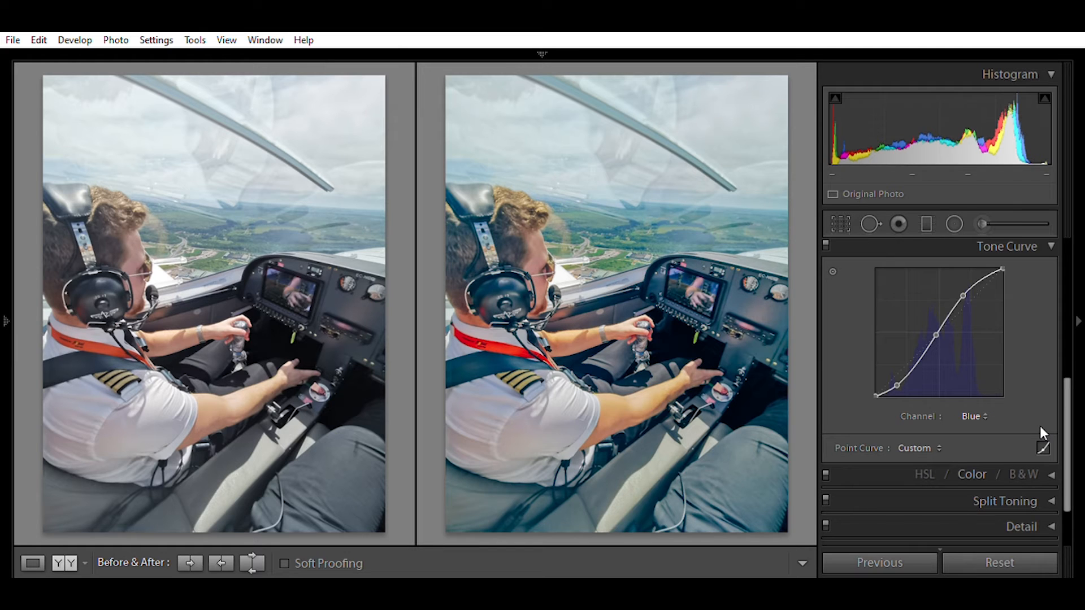
Compare the region curve with the Blue and Red point curves, ending in region editing
click(1043, 448)
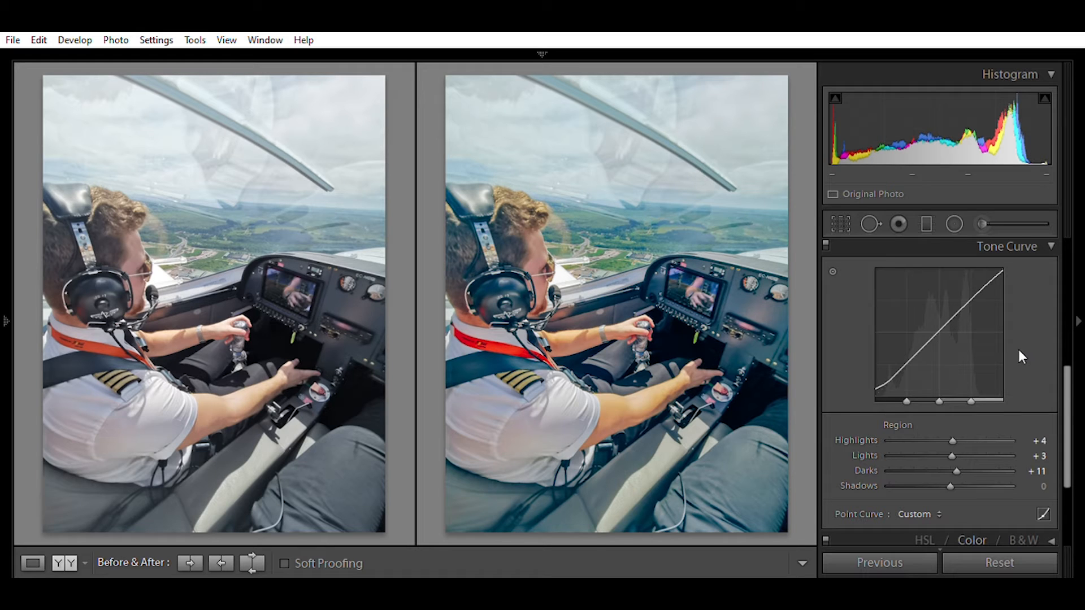
click(1043, 514)
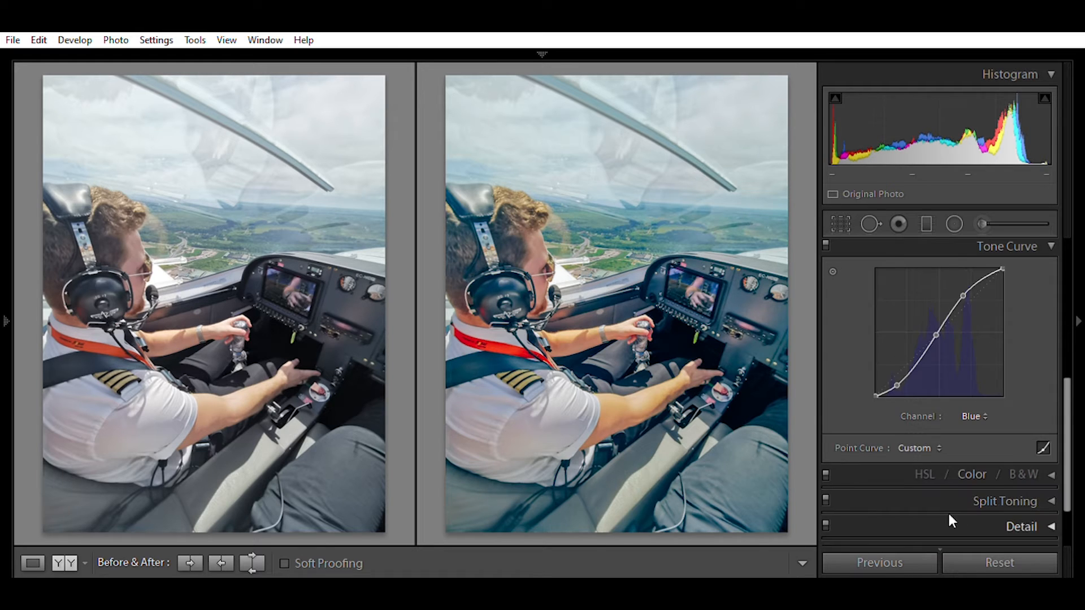
click(937, 448)
click(944, 433)
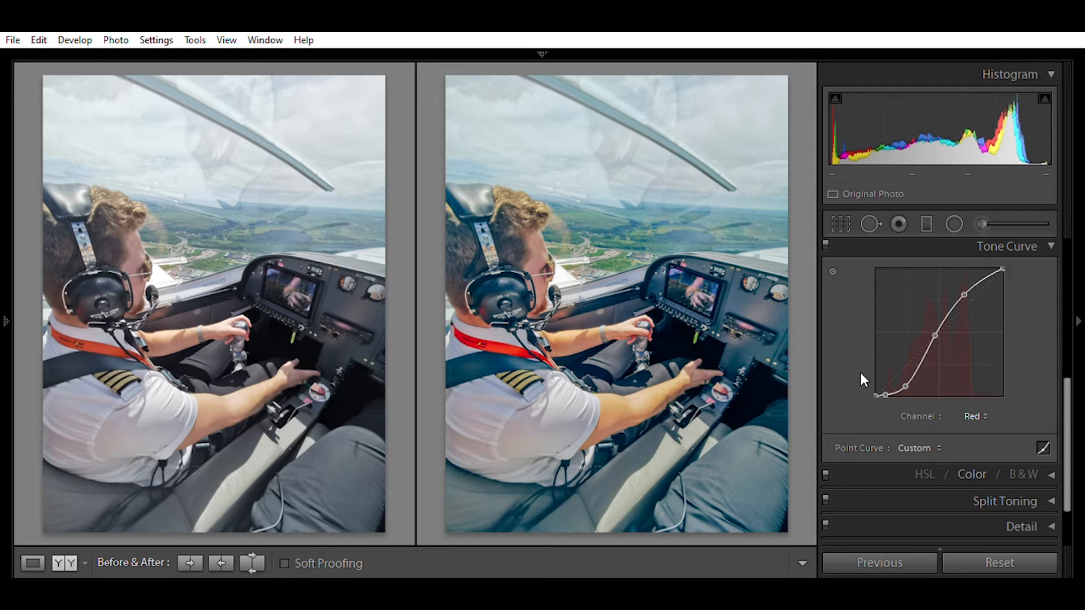
click(1043, 446)
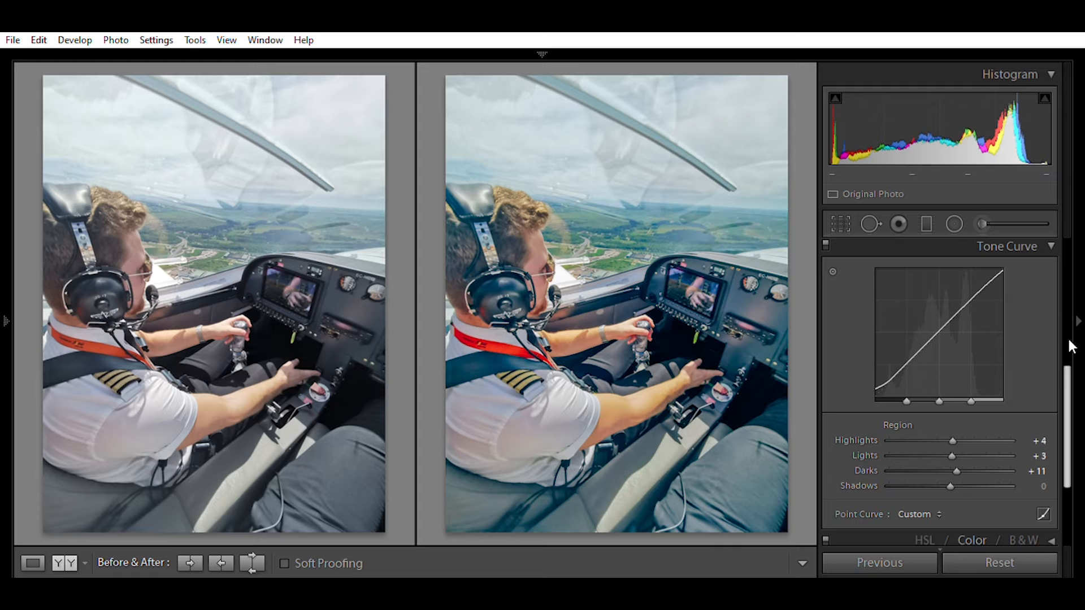
Open the Color adjustments and set Red to Hue +8, Saturation -37 and Luminance -14
drag(1070, 365, 1069, 424)
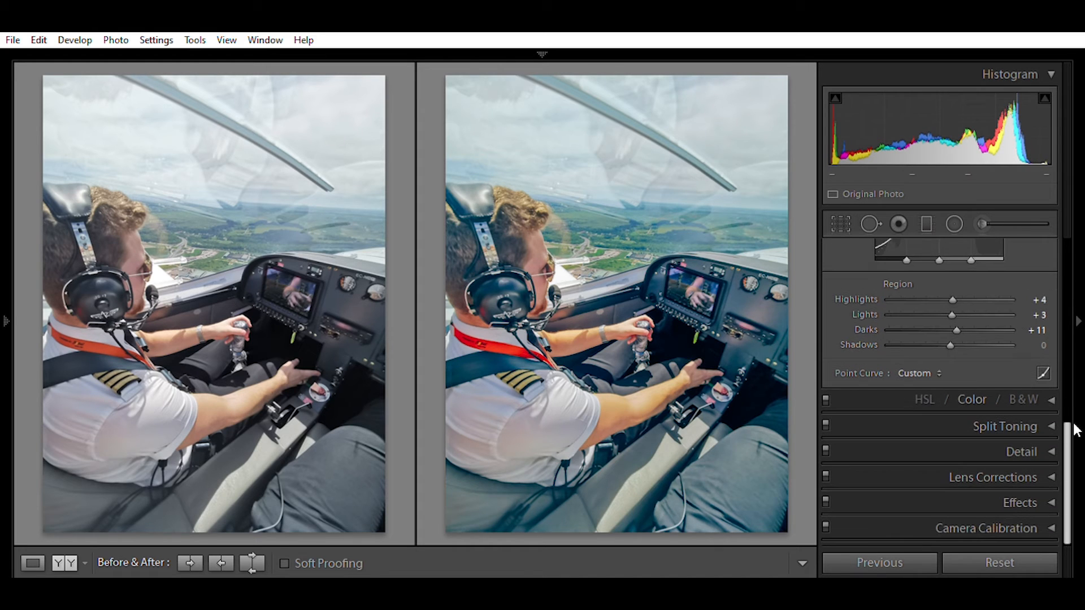
click(1047, 391)
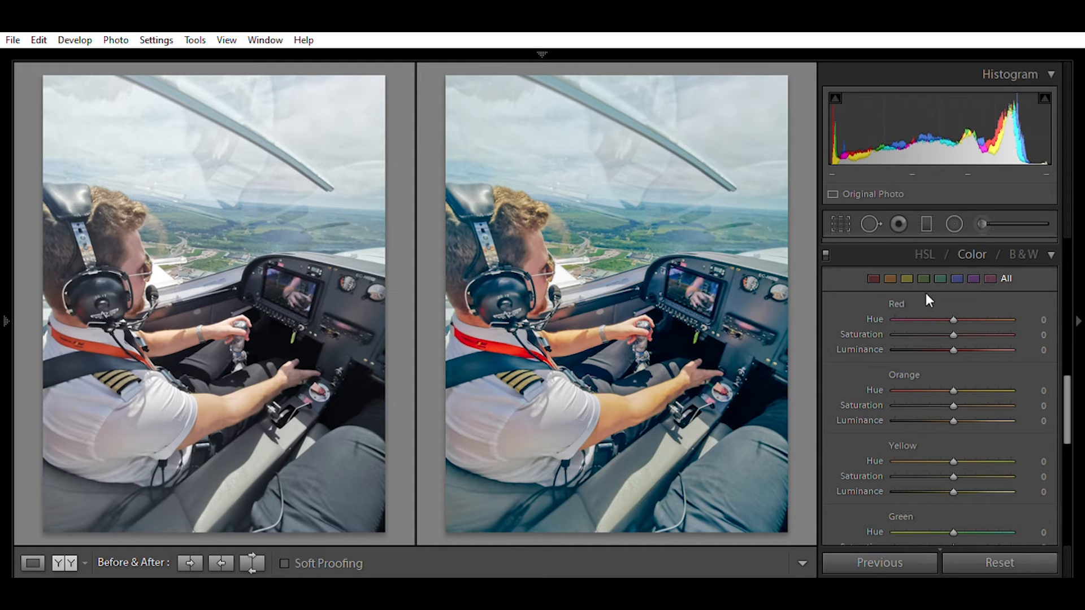
click(1044, 318)
text(8)
key(Return)
click(1041, 335)
text(-37)
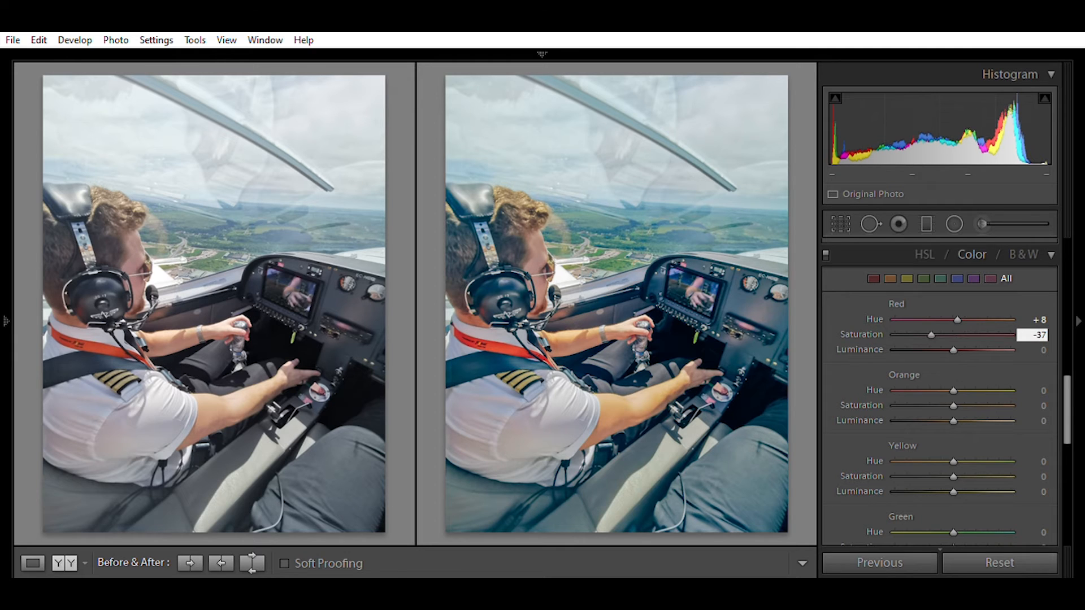
click(1047, 346)
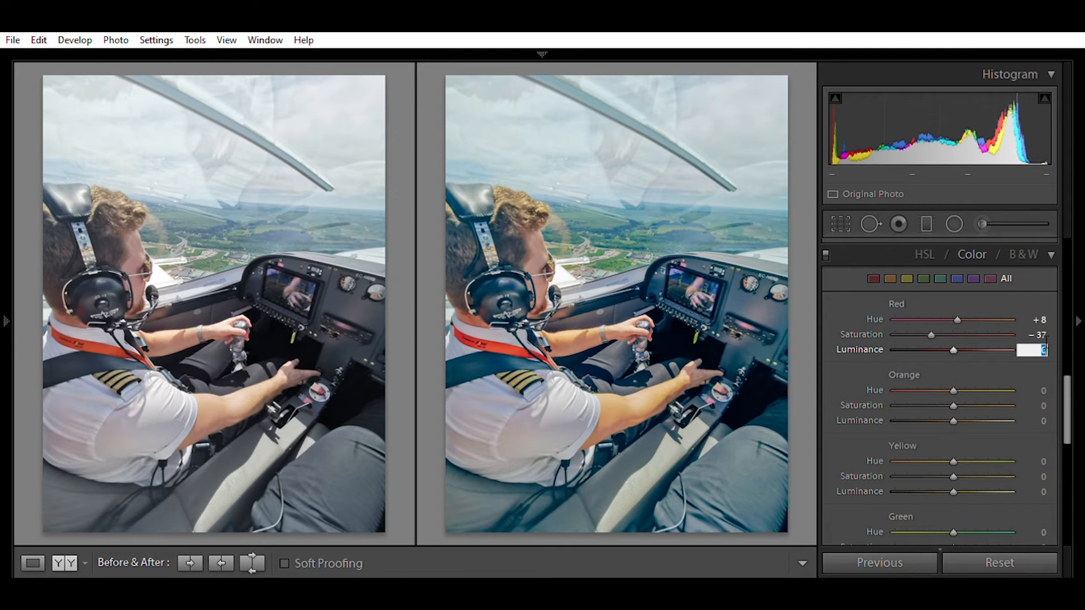
text(-14)
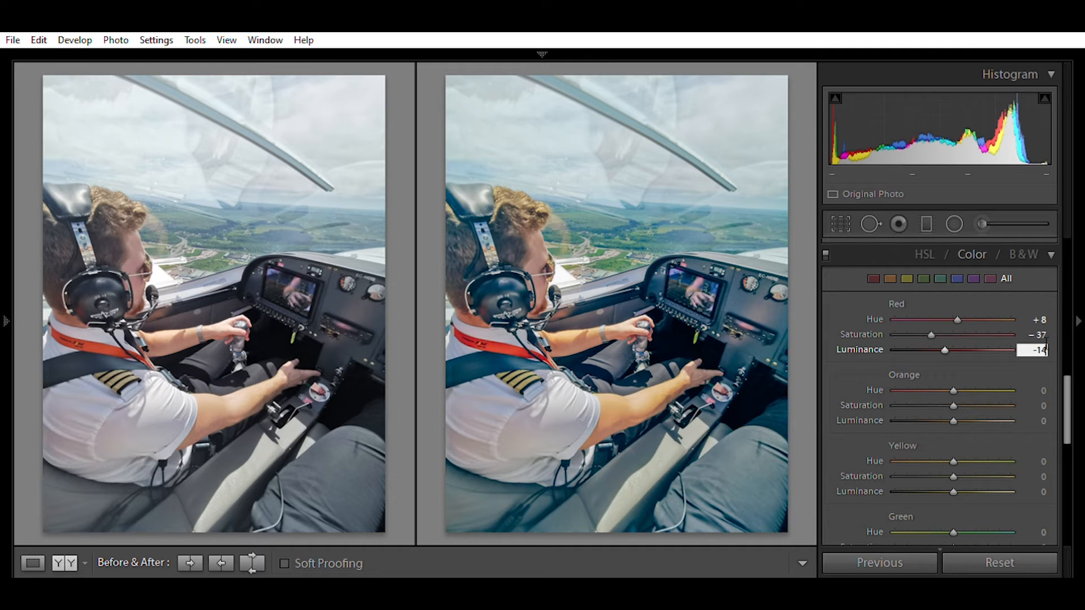
Set the Orange color adjustments to Hue -11, Saturation -42 and Luminance -36
click(1046, 389)
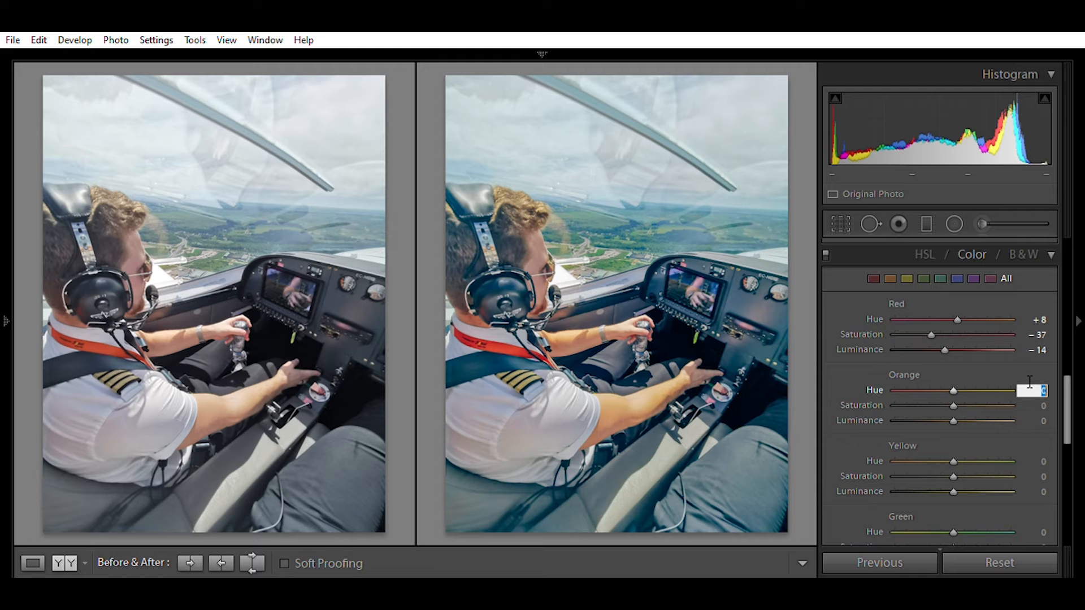
text(-10)
key(Tab)
key(Tab)
text(-42)
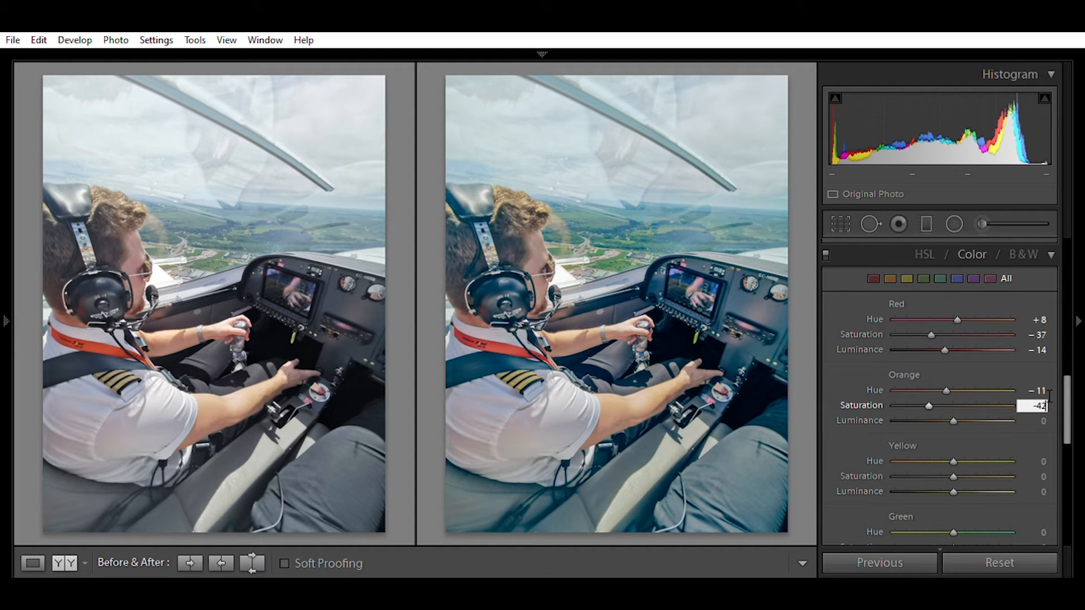
key(Tab)
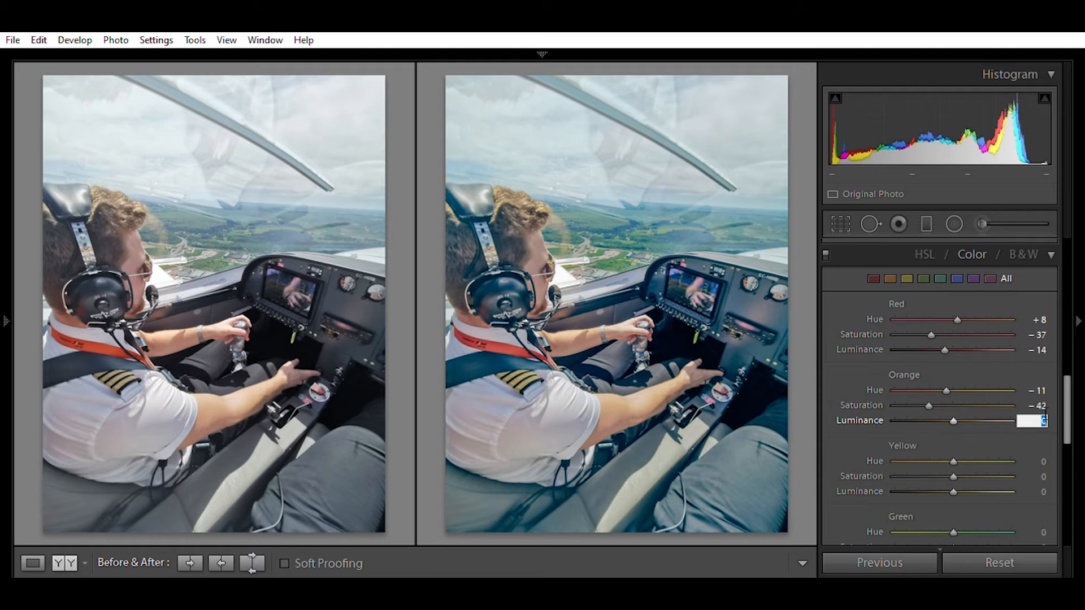
text(-36)
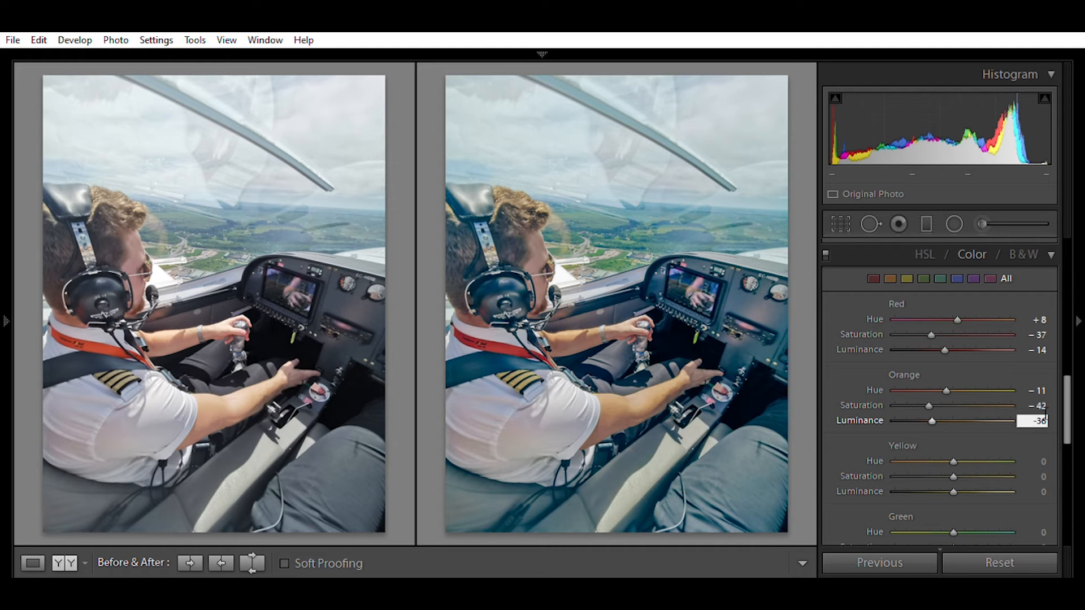
Set the Yellow color adjustments to Hue -27, Saturation -52 and Luminance -22
click(1044, 456)
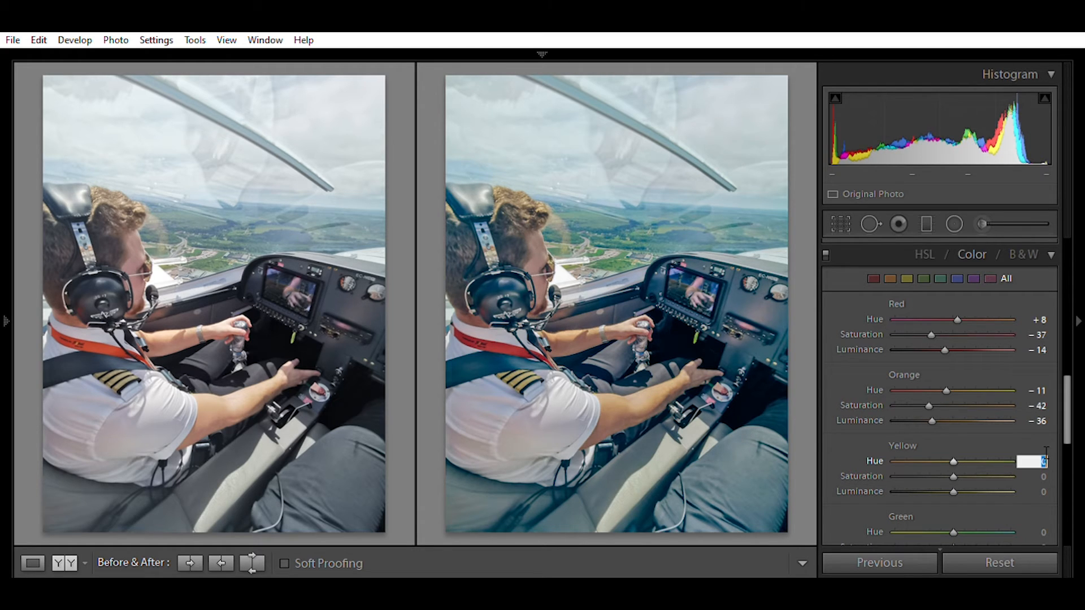
text(-)
text(25)
key(Tab)
key(Tab)
text(-52)
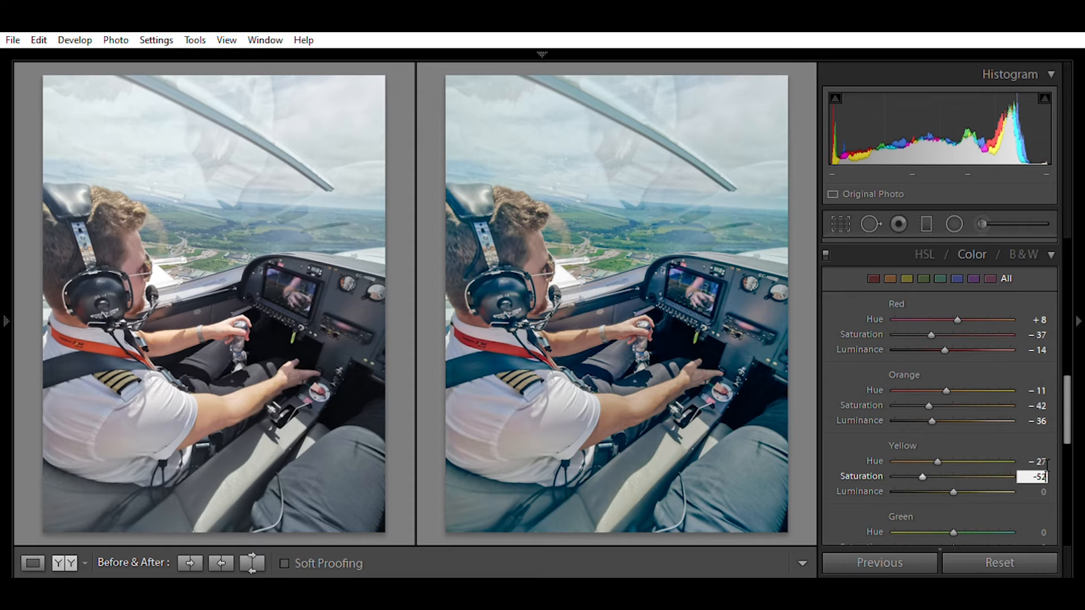
key(Tab)
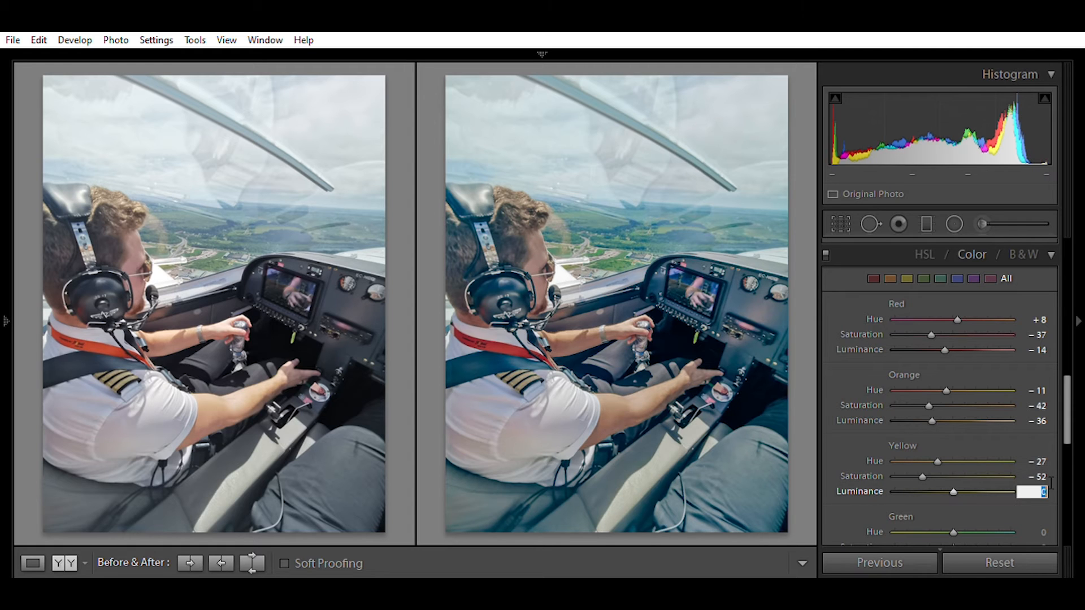
text(-22)
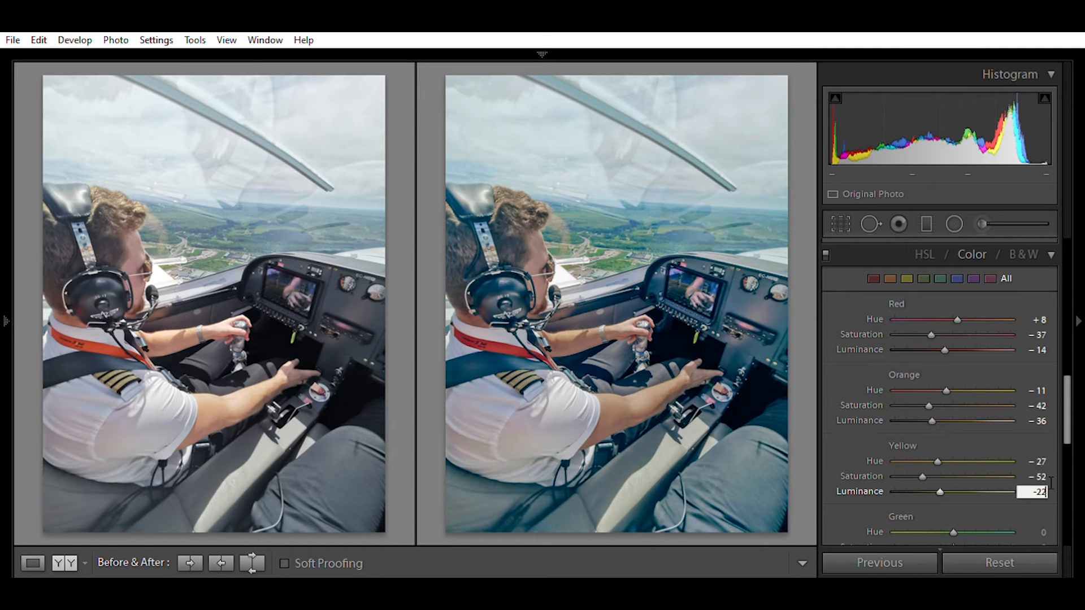
key(Return)
Set the Green color adjustments to Hue -38, Saturation -48 and Luminance +10
drag(1067, 402, 1066, 435)
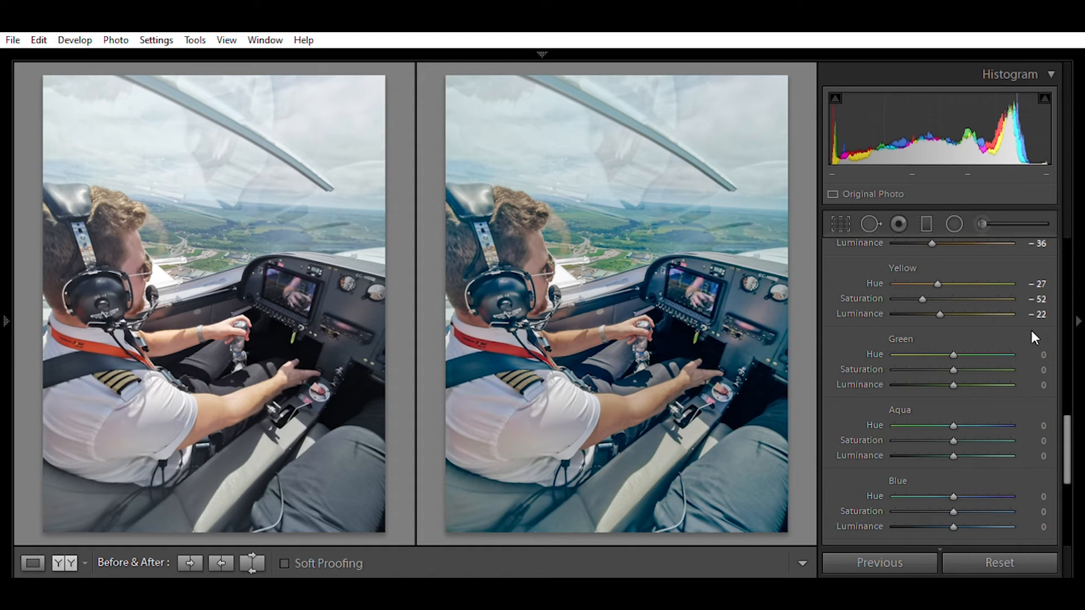
click(1043, 354)
text(-38)
key(Tab)
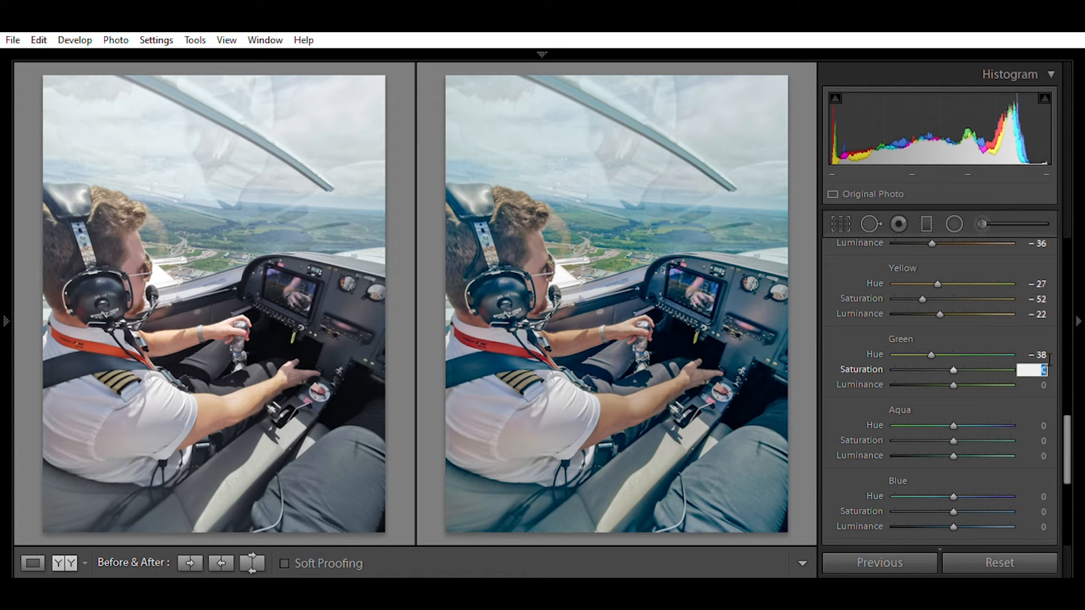
text(-48)
key(Tab)
text(+10)
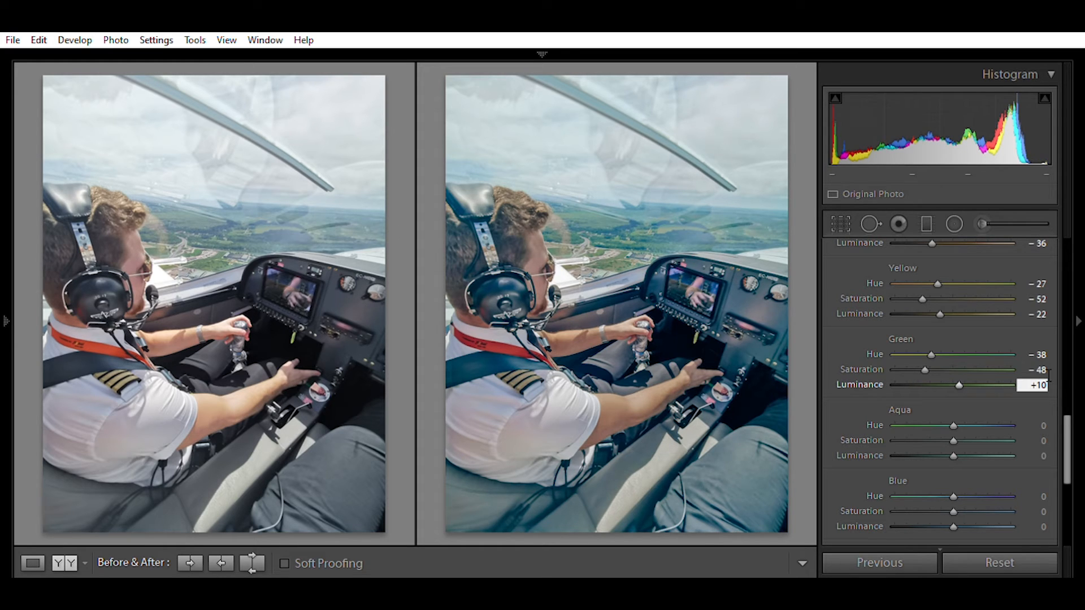
Set the Aqua color adjustments to Hue +3, Saturation -41 and Luminance -48
click(1046, 424)
text(+3)
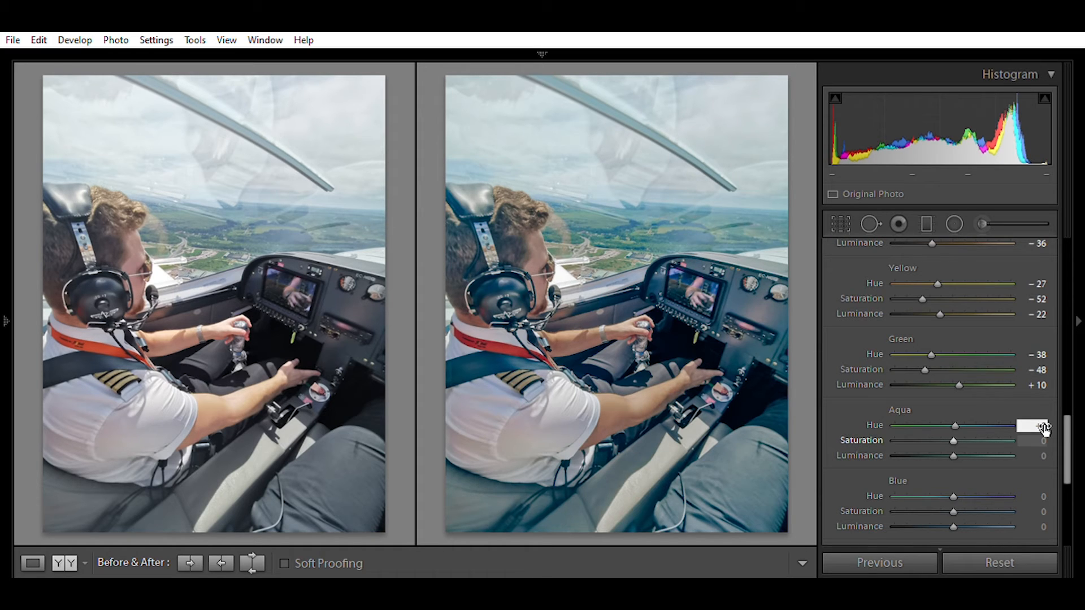
key(Tab)
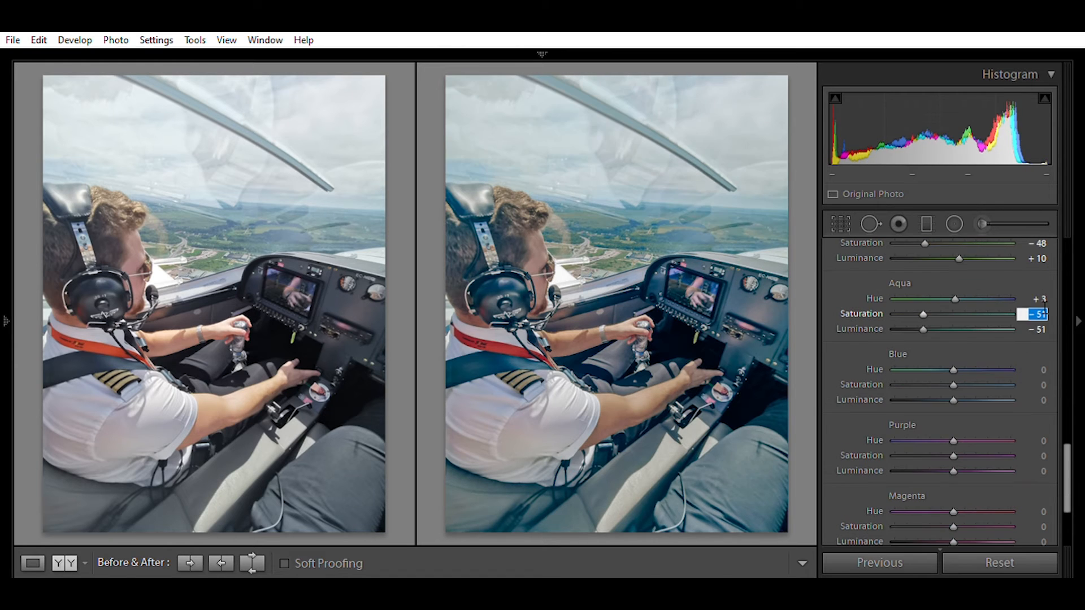
text(-42)
key(Tab)
text(-48)
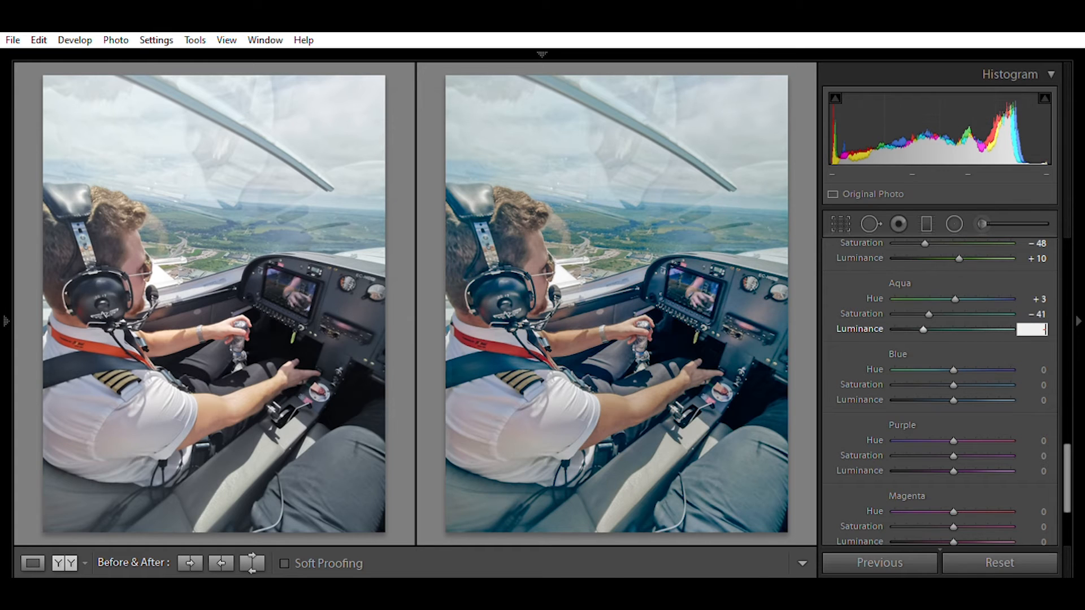
Set the Blue color adjustments to Hue -17, Saturation -51 and Luminance -51, undoing and re-entering the luminance once
key(Tab)
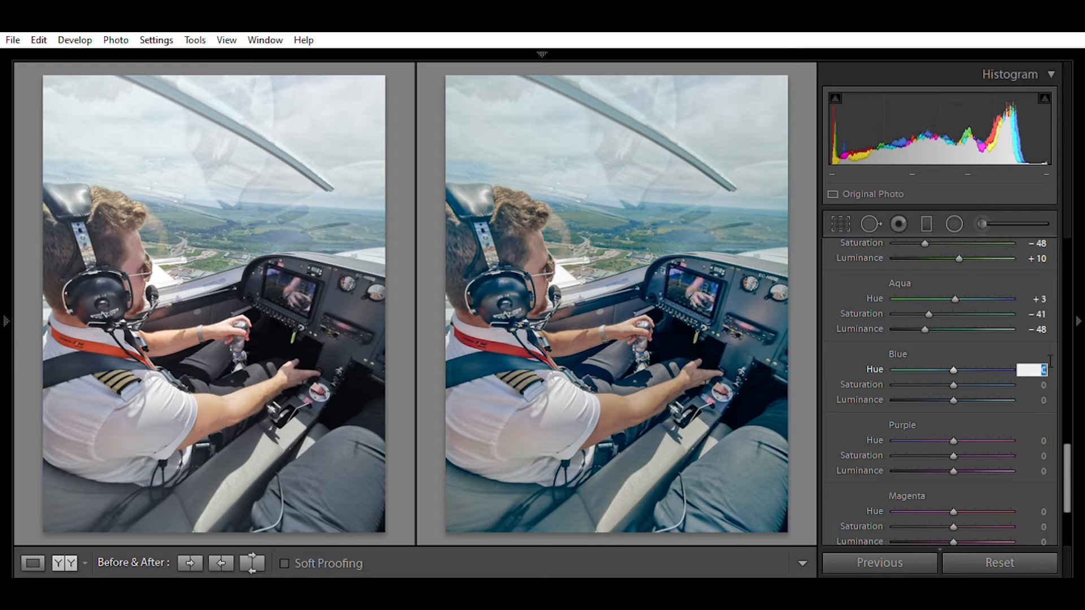
text(-17)
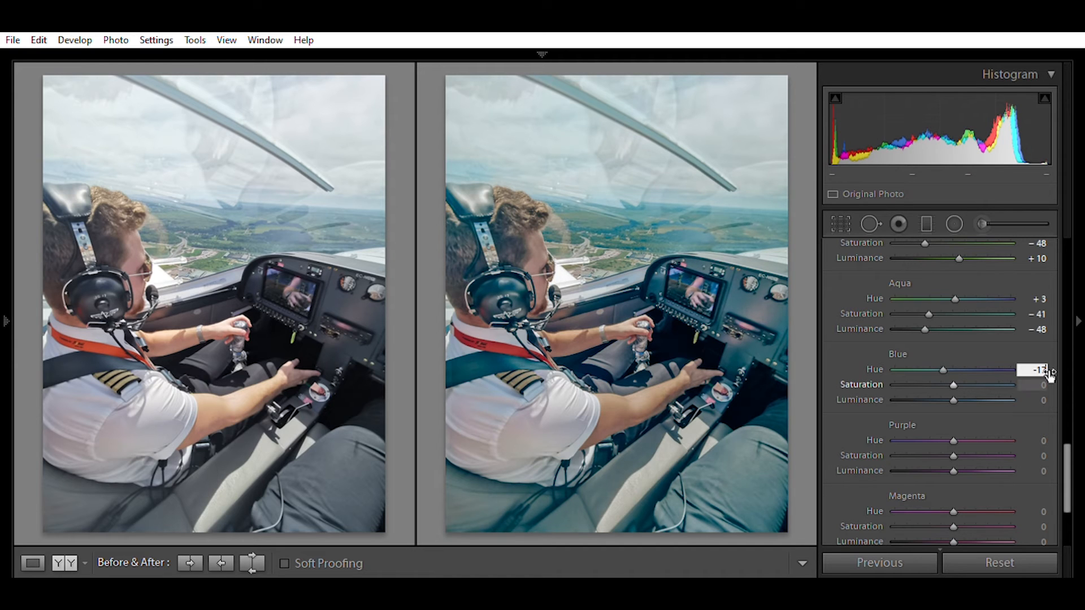
key(Tab)
text(-51)
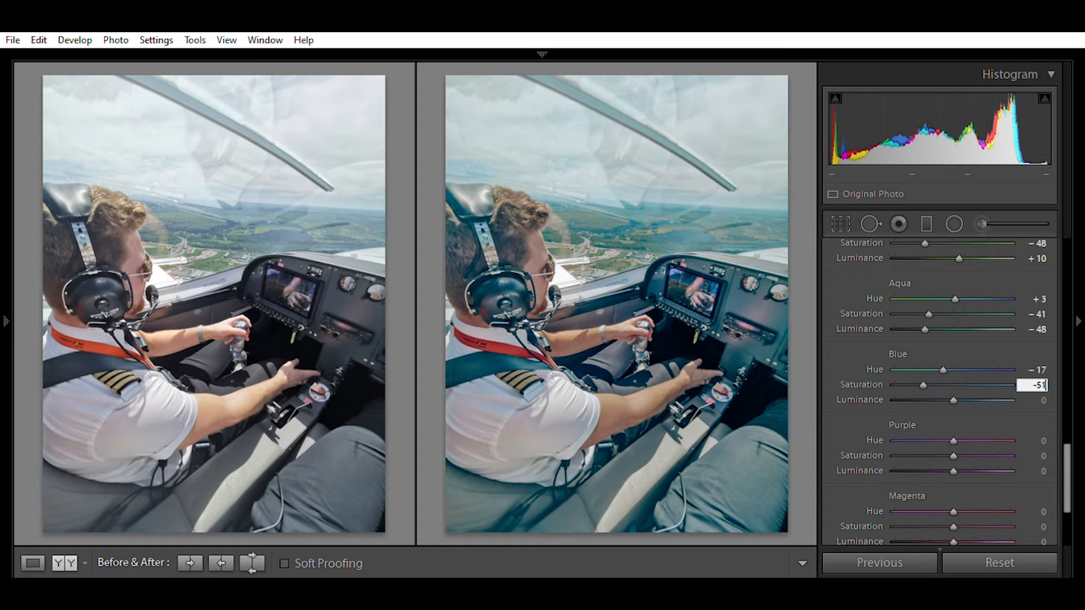
key(Tab)
text(-51)
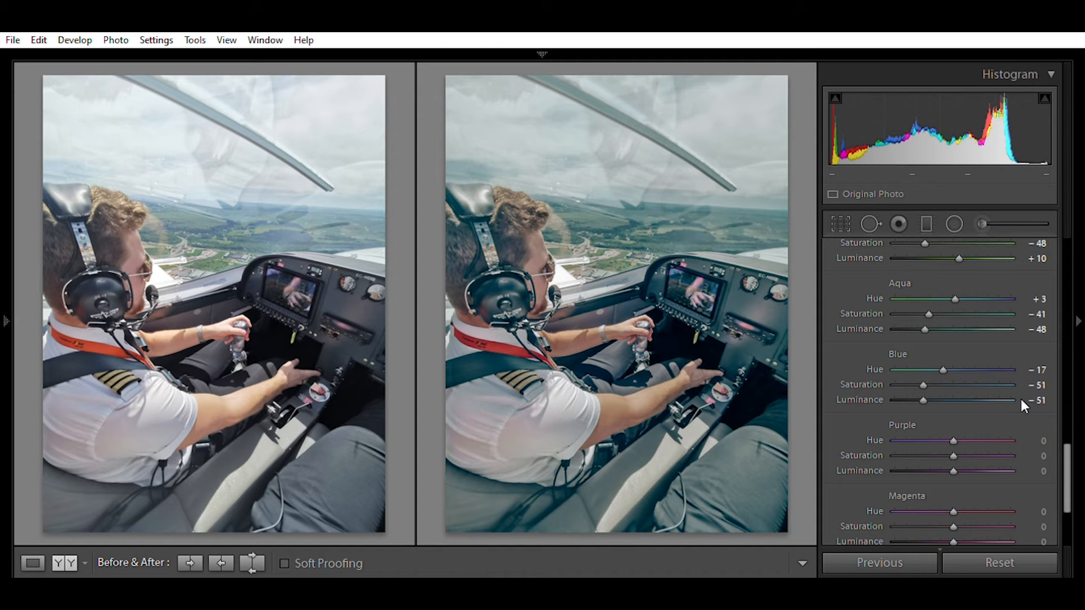
key(ctrl+z)
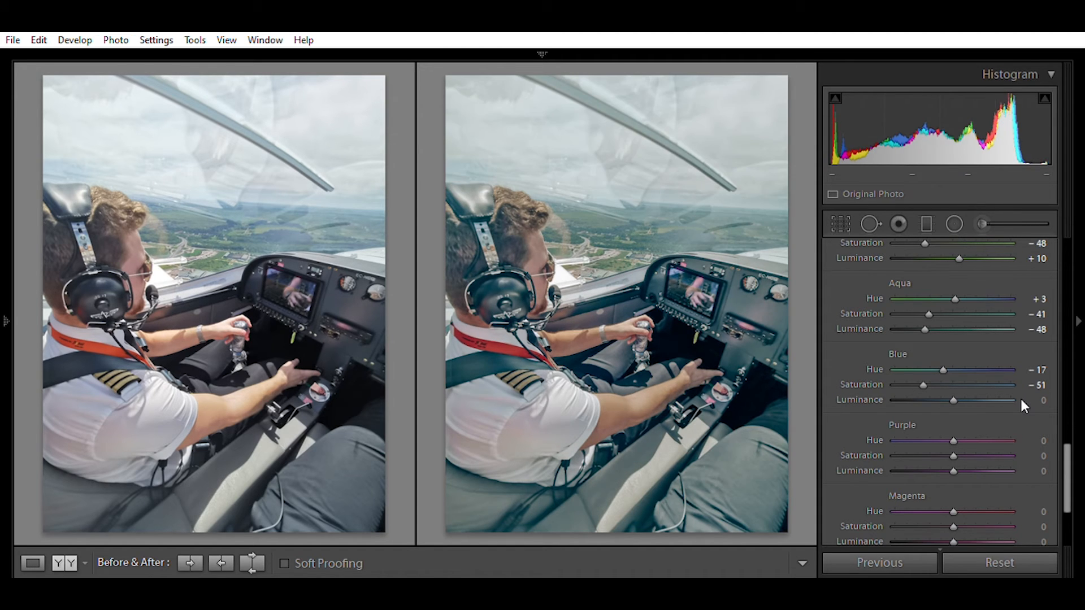
click(1027, 400)
text(-51)
key(Return)
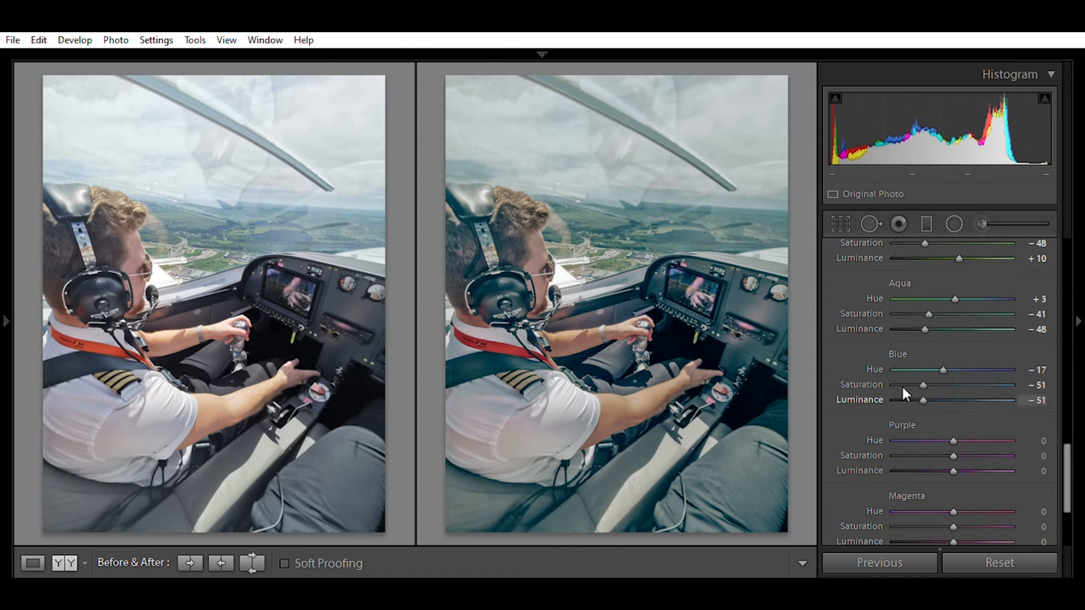
Set the Purple color adjustments to Saturation -40 and Luminance -45
click(1047, 432)
key(Tab)
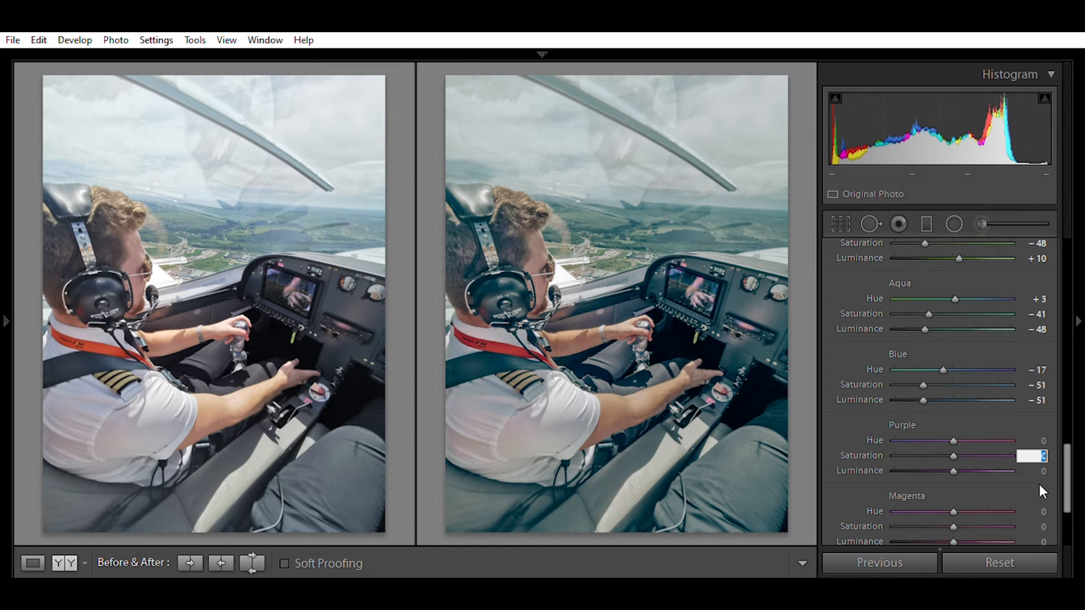
text(-40)
key(Tab)
text(-45)
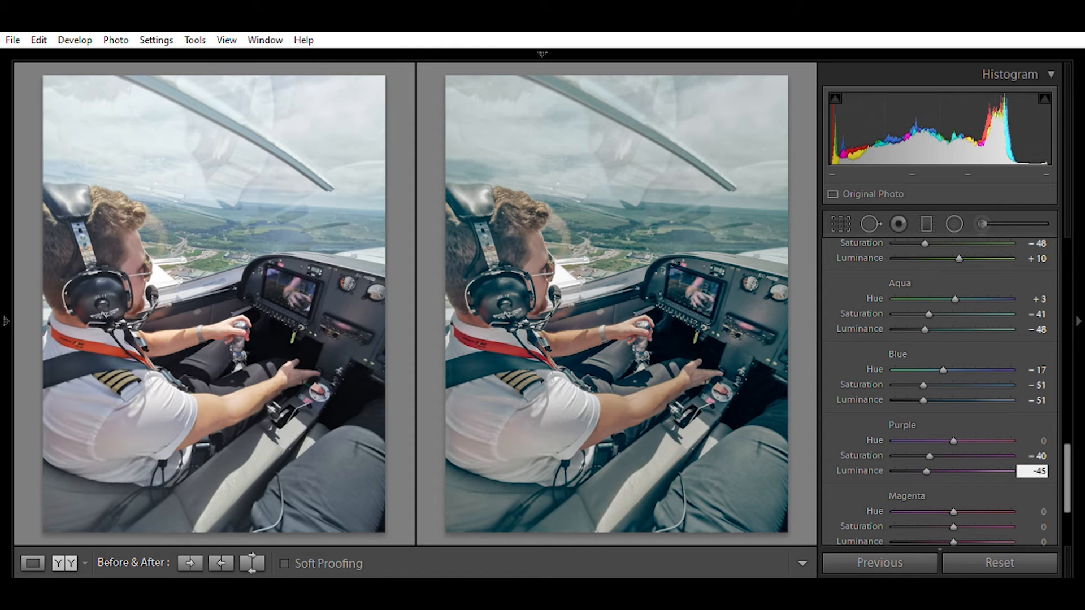
drag(1068, 463, 1068, 485)
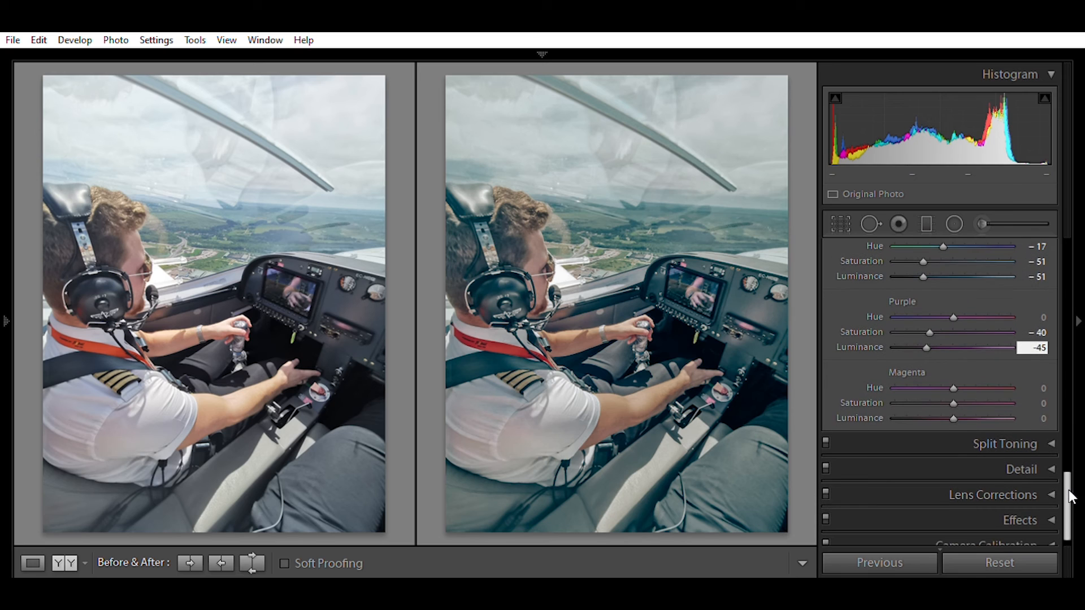
Set the Magenta color adjustments to Hue +62, Saturation -57 and Luminance -58
click(1047, 380)
text(63)
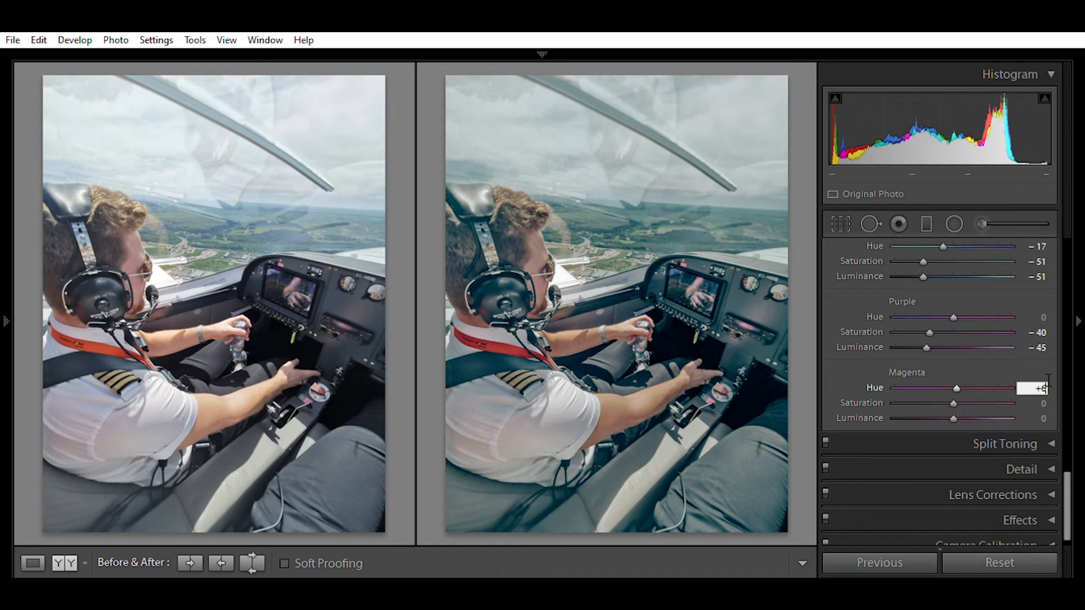
key(Tab)
key(Tab)
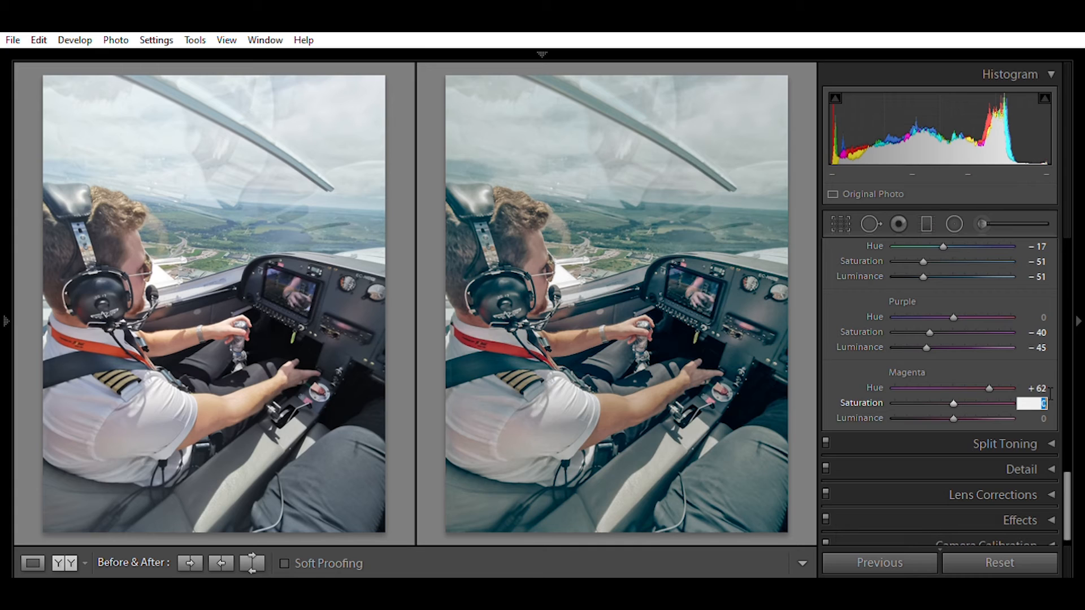
text(-55)
key(Tab)
text(-58)
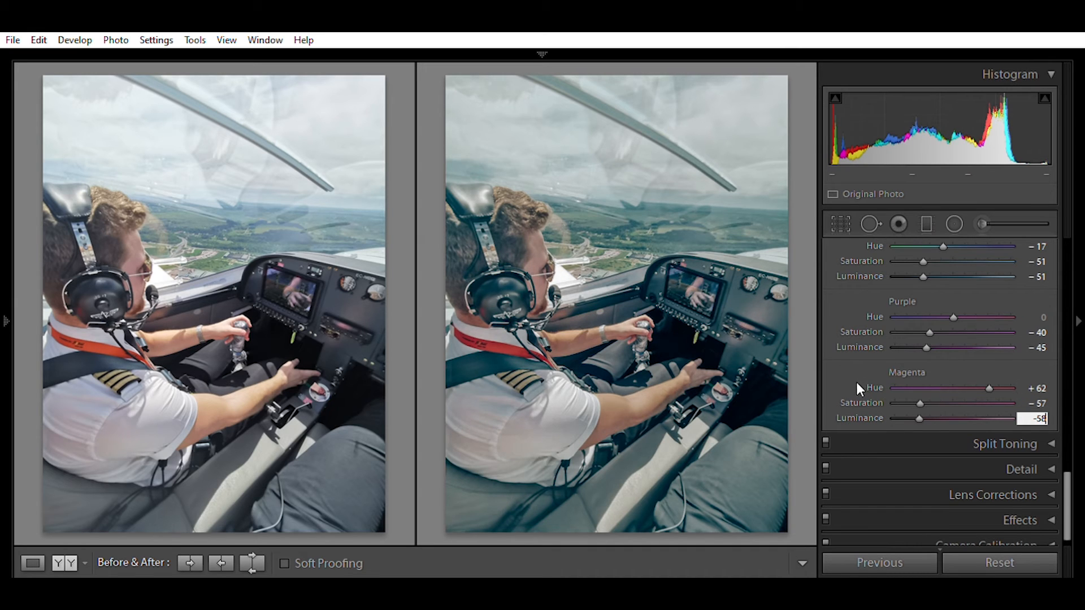
key(Return)
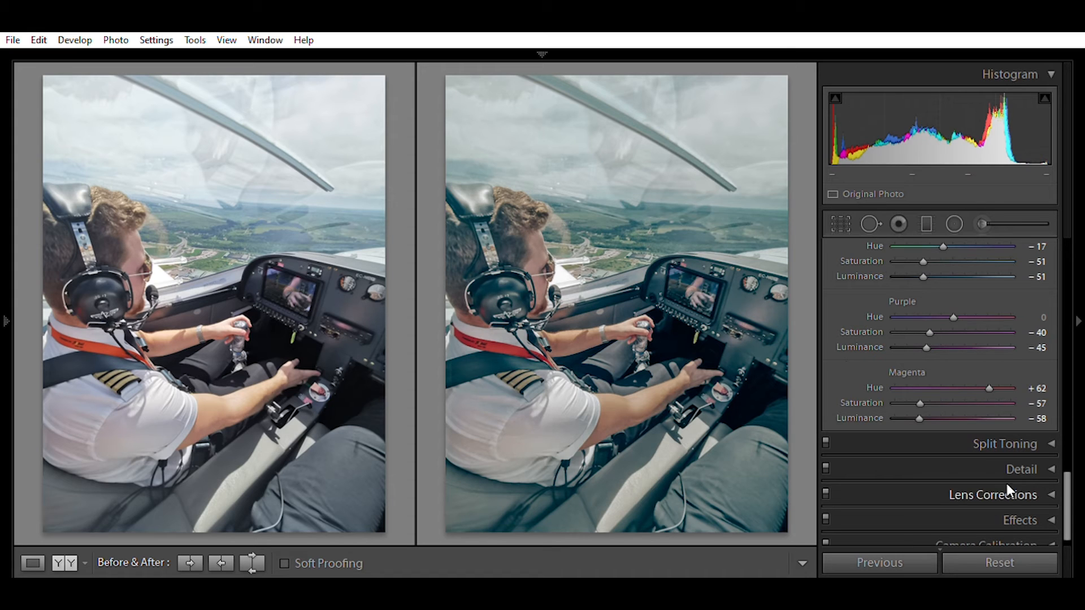
Set the Split Toning highlights to Hue 254 and Saturation 24, with the Balance at -80
click(1038, 444)
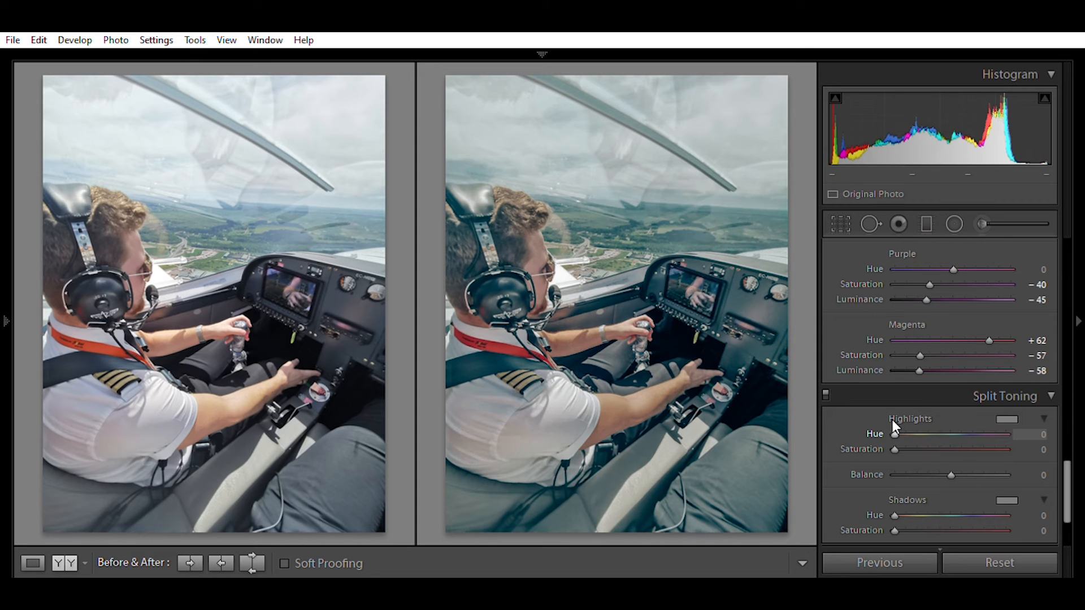
drag(894, 419, 975, 420)
click(1037, 435)
text(254)
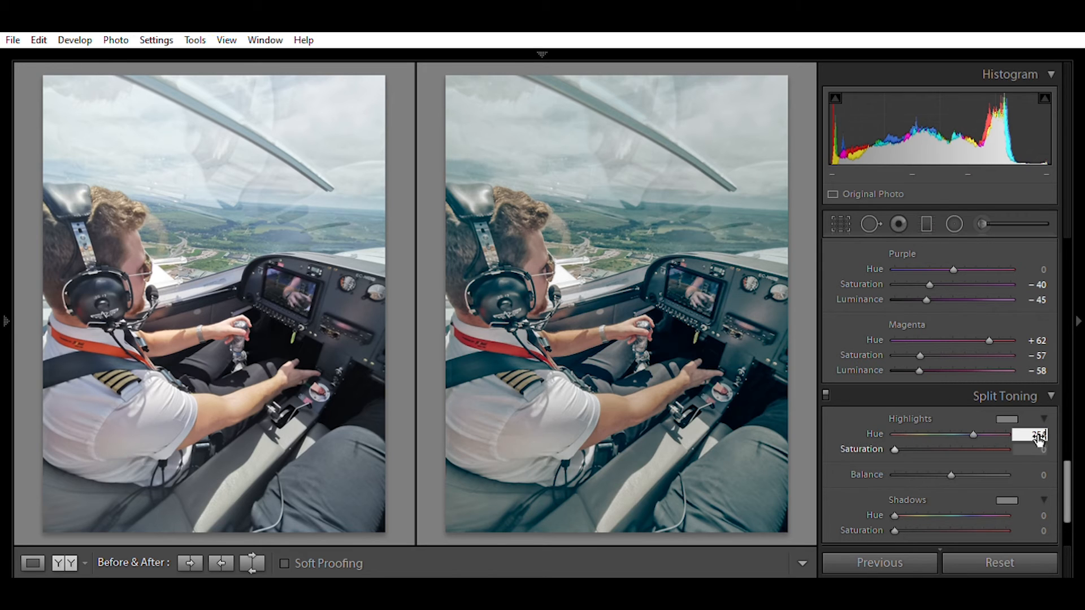
click(1043, 449)
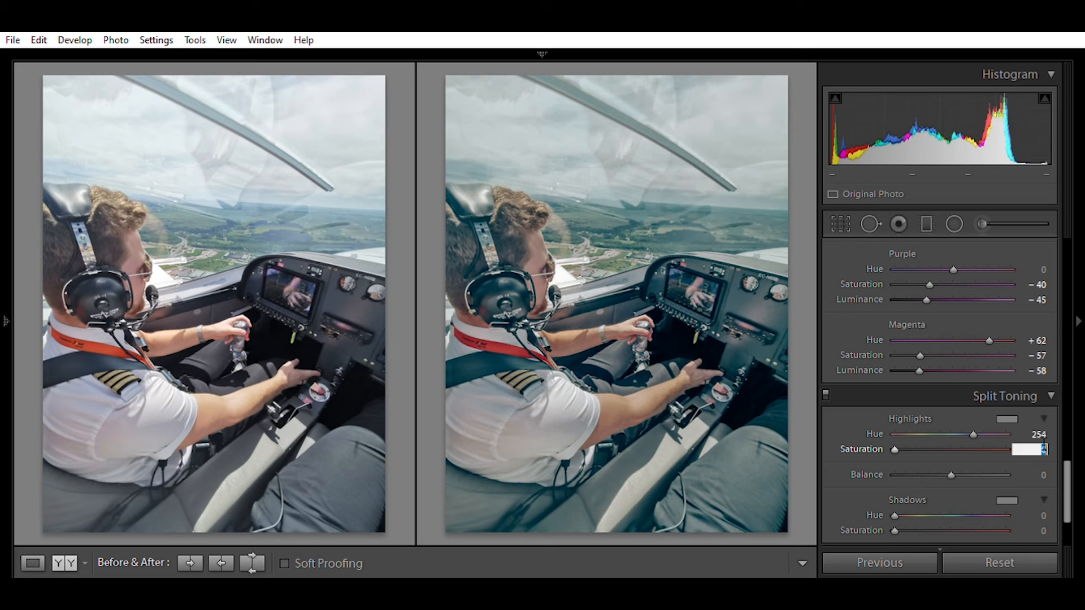
text(24)
key(Return)
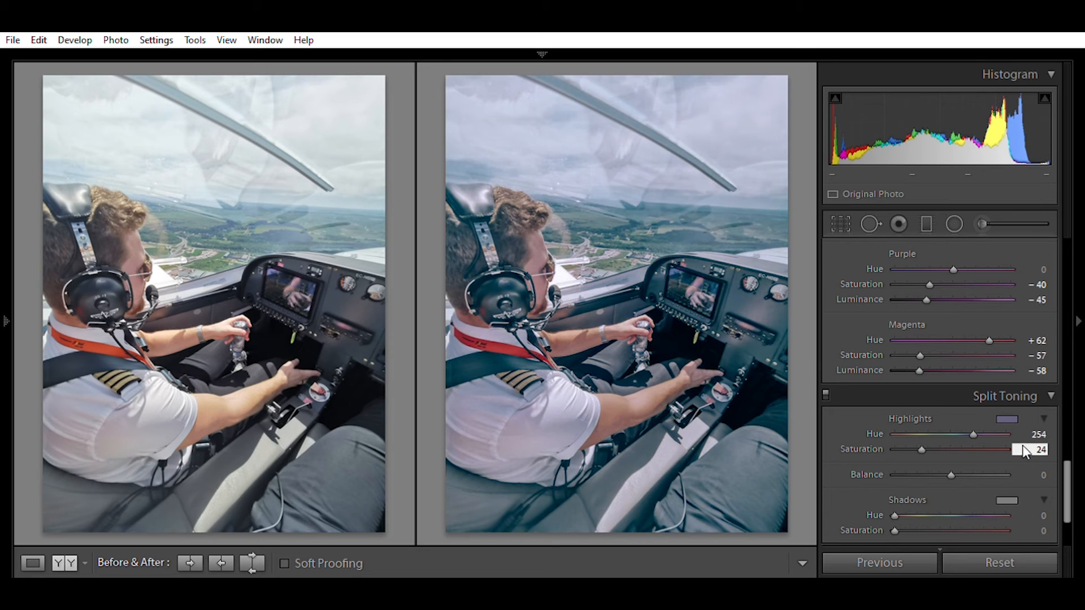
key(Tab)
text(-80)
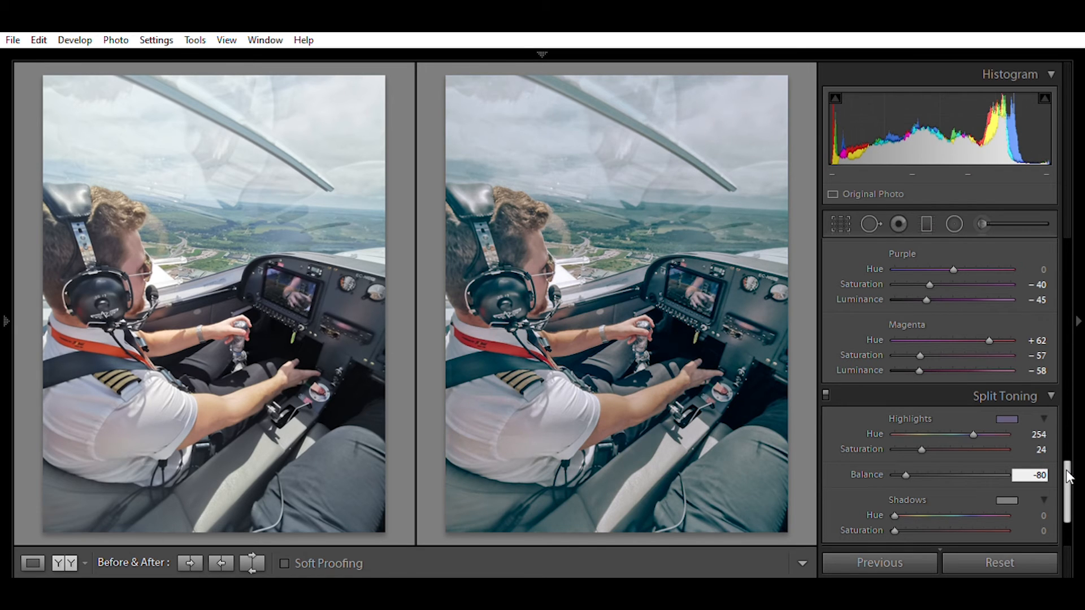
Set the Split Toning shadows to Hue 34 and Saturation 20
drag(1069, 476, 1069, 492)
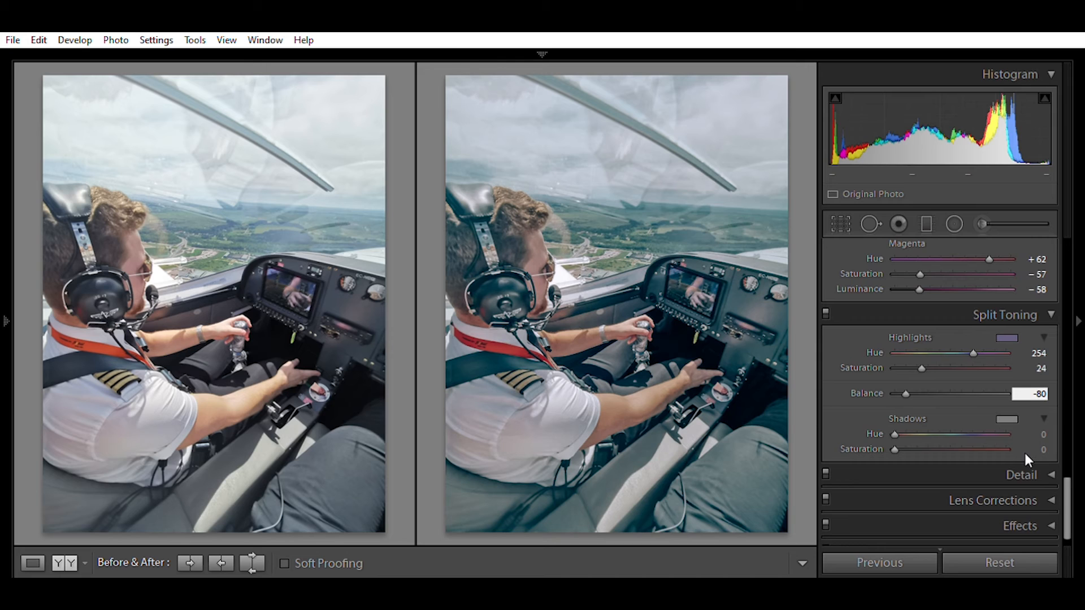
click(1045, 433)
text(34)
key(Tab)
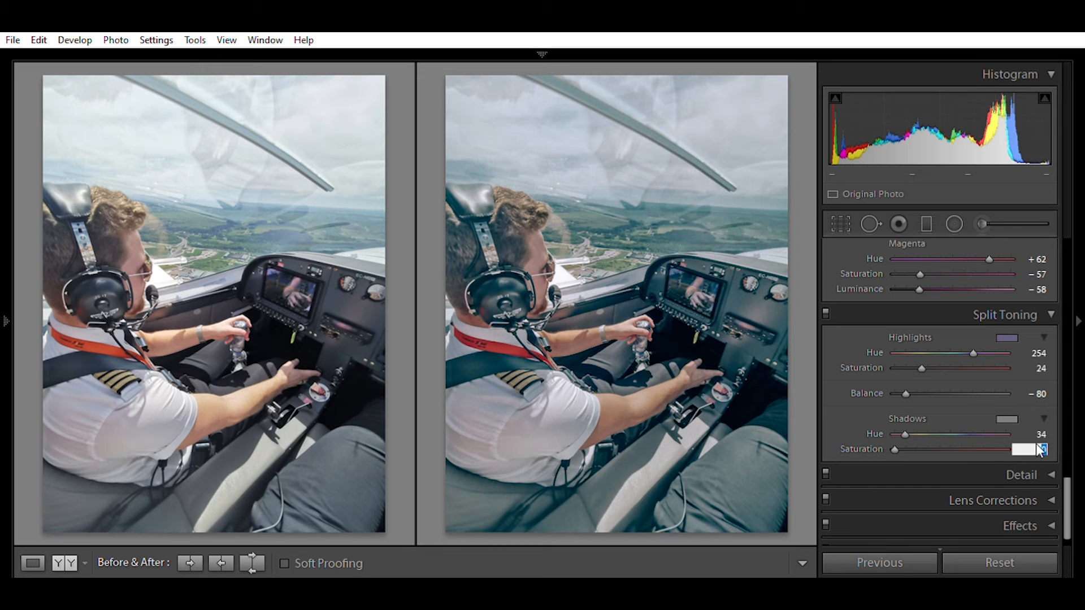
text(20)
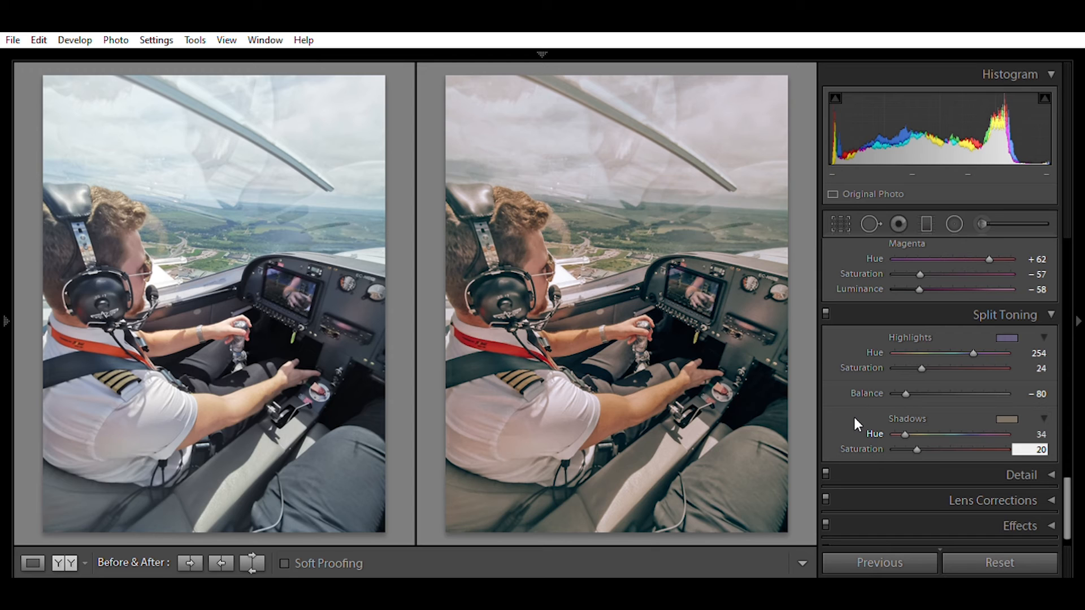
Reset the Split Toning shadows saturation to 0 to compare the look, and restore it to 20
key(BackSpace)
key(BackSpace)
text(0)
key(Return)
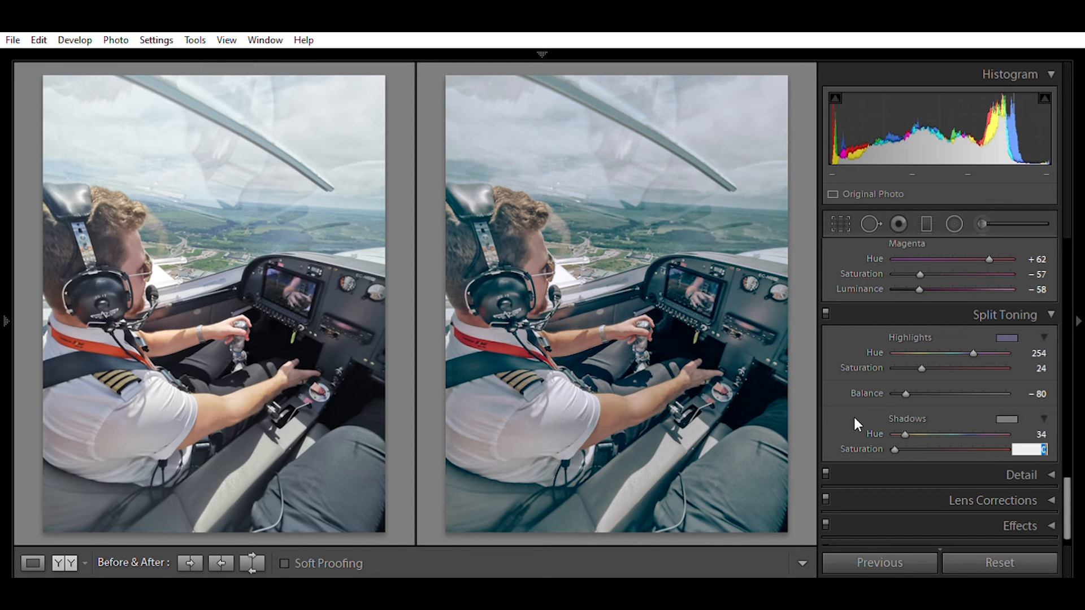
text(20)
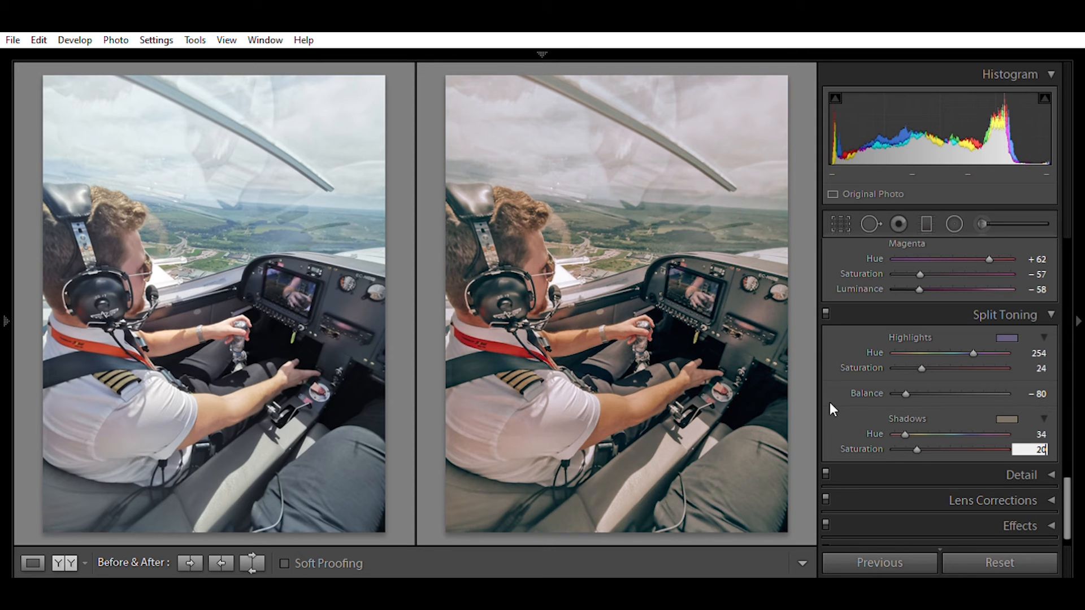
key(Return)
Set the Color noise reduction in the Detail settings to 25
click(1047, 474)
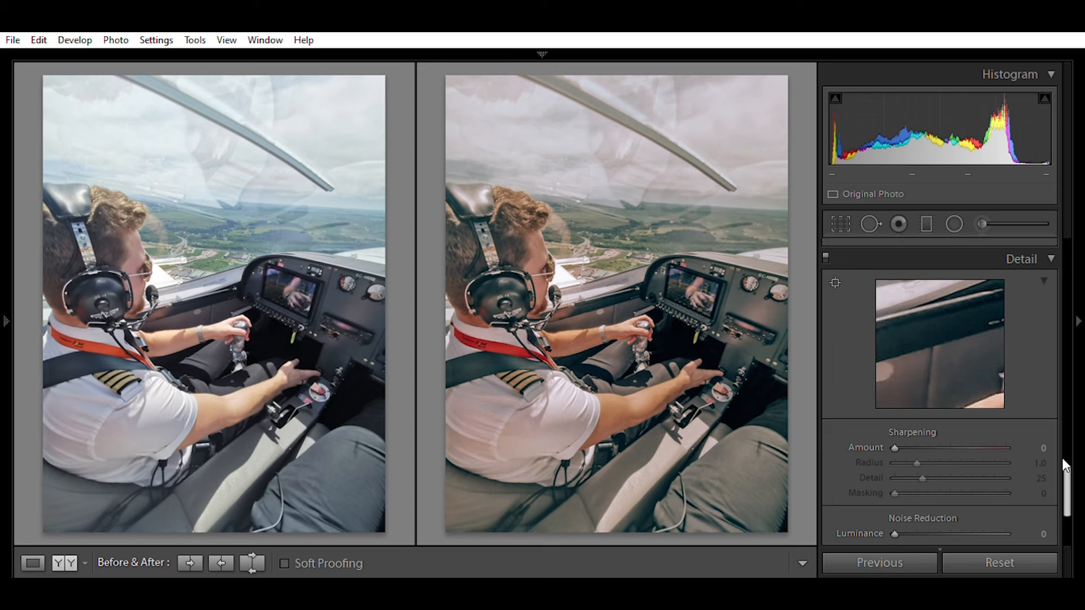
drag(1065, 466, 1065, 482)
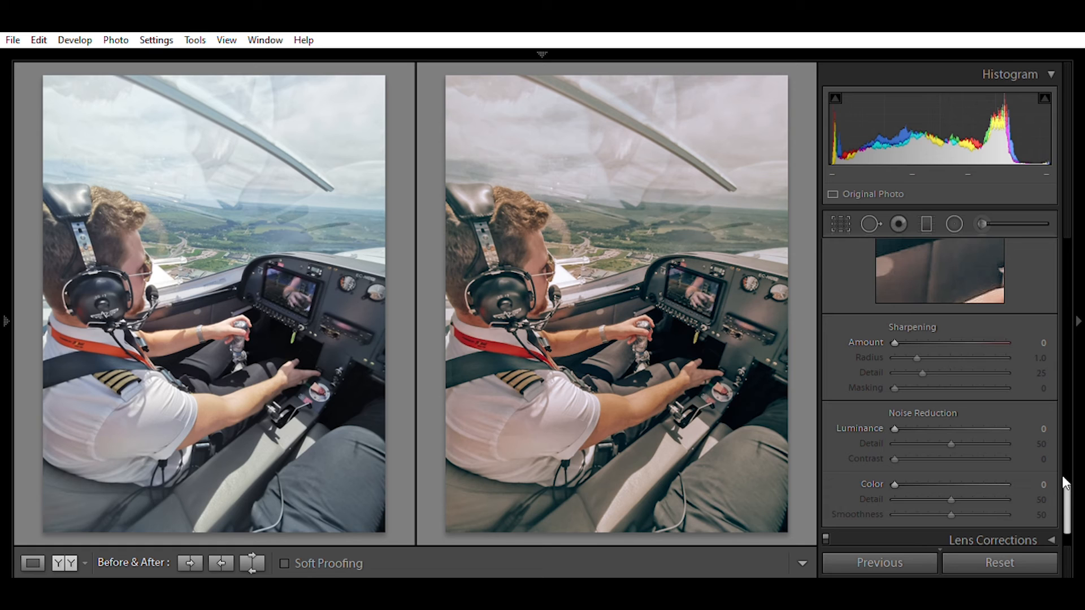
drag(1064, 482, 1062, 485)
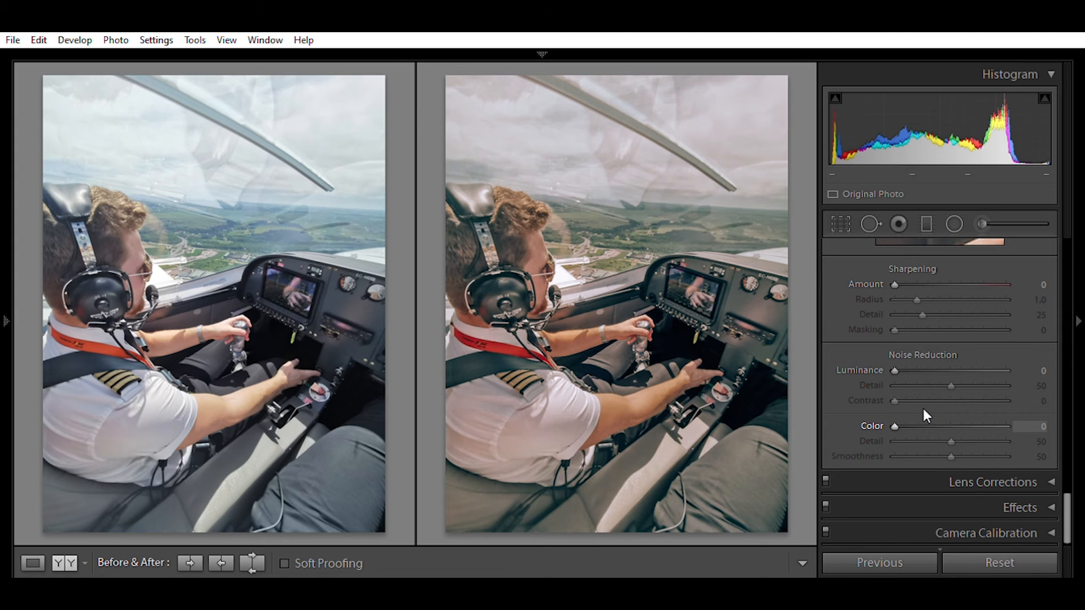
click(1041, 423)
text(25)
key(Return)
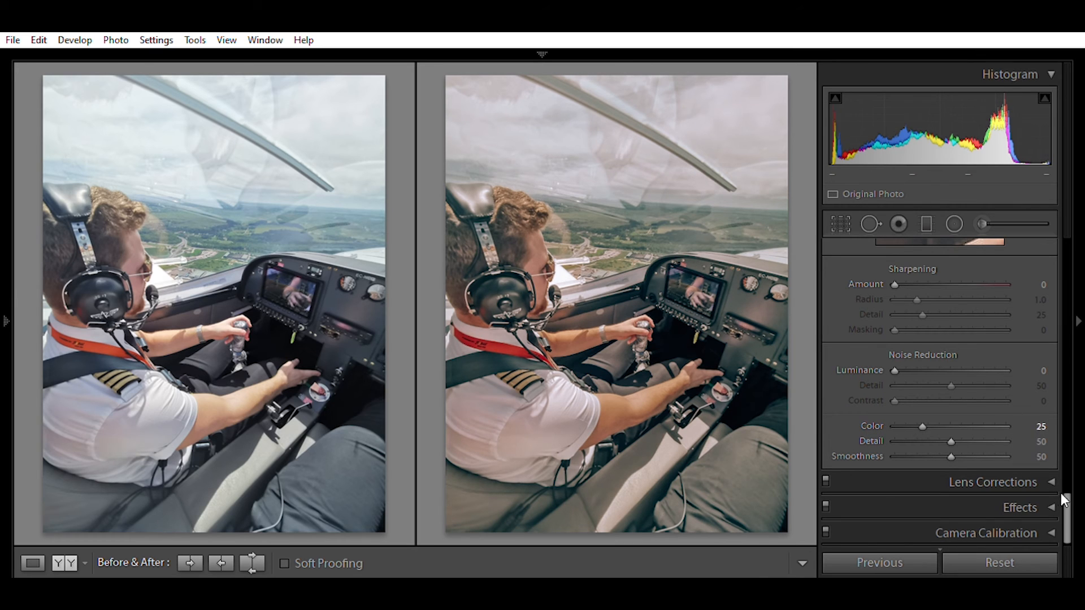
Set the Grain amount in the Effects settings to 2
drag(1067, 500, 1067, 513)
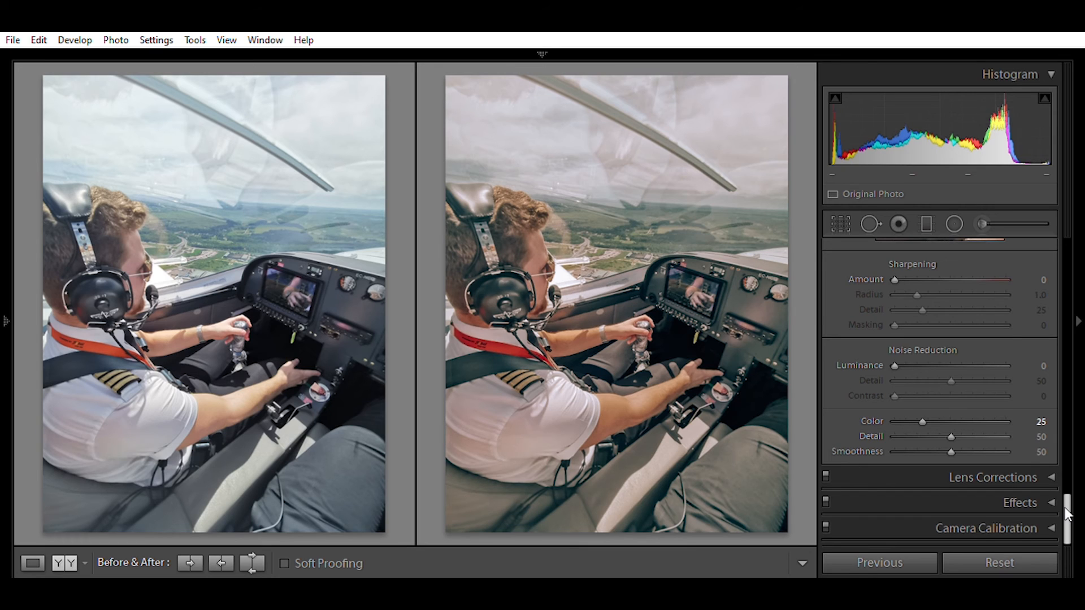
click(1039, 503)
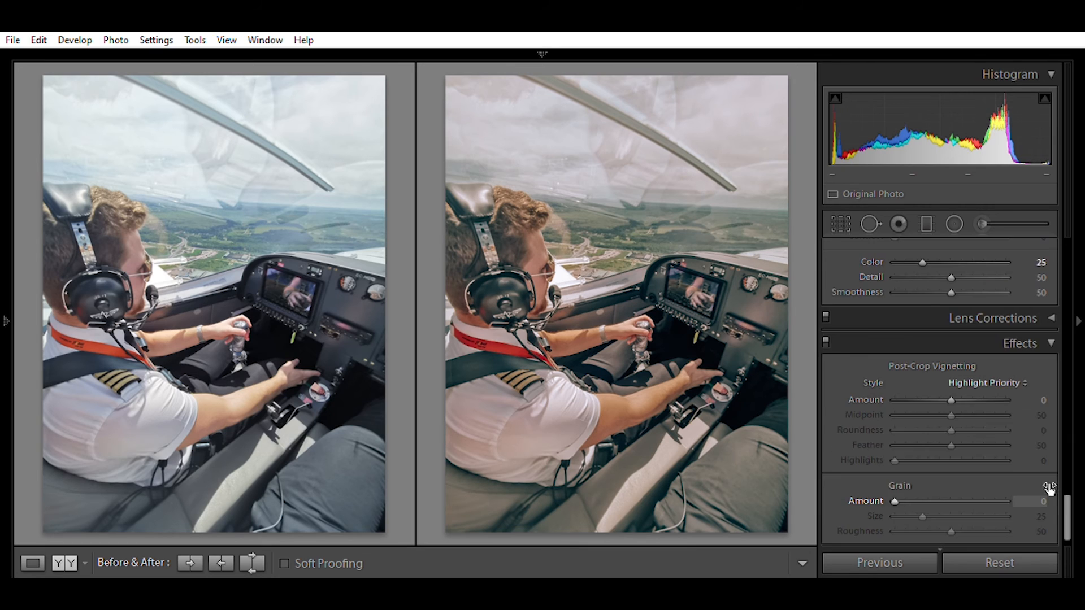
scroll(1070, 499, down, 2)
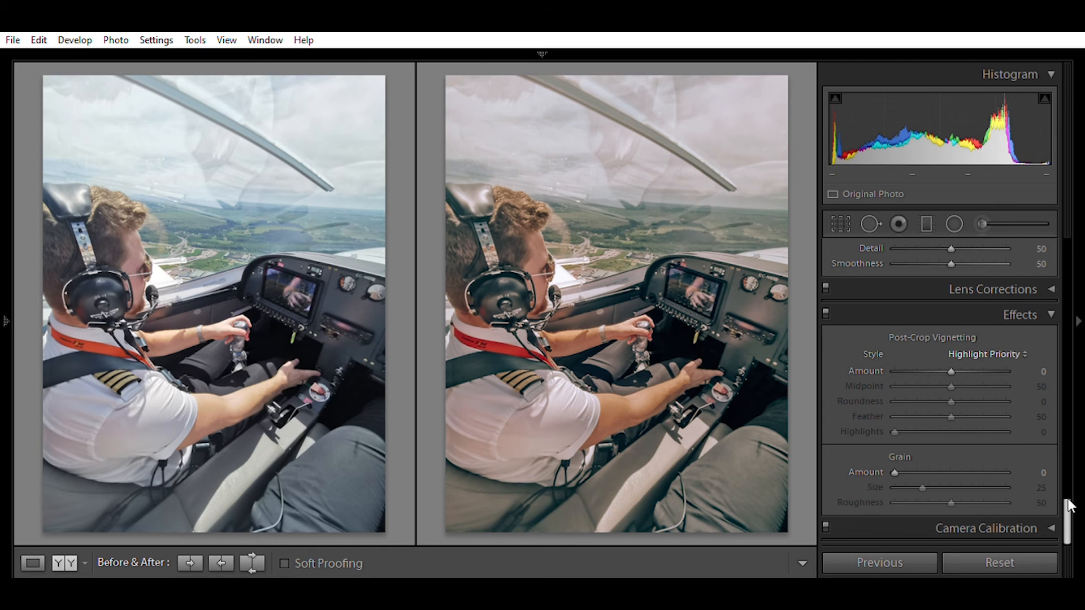
click(1043, 473)
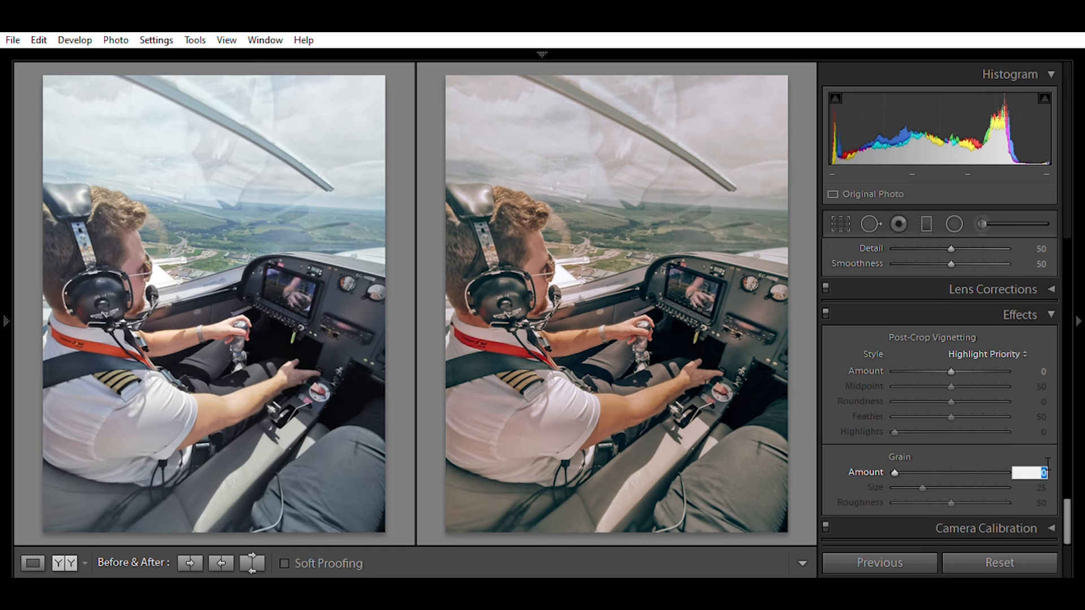
text(2)
Set the Camera Calibration shadows Tint to -2 and the Red Primary to Hue +35 and Saturation +45
click(1048, 519)
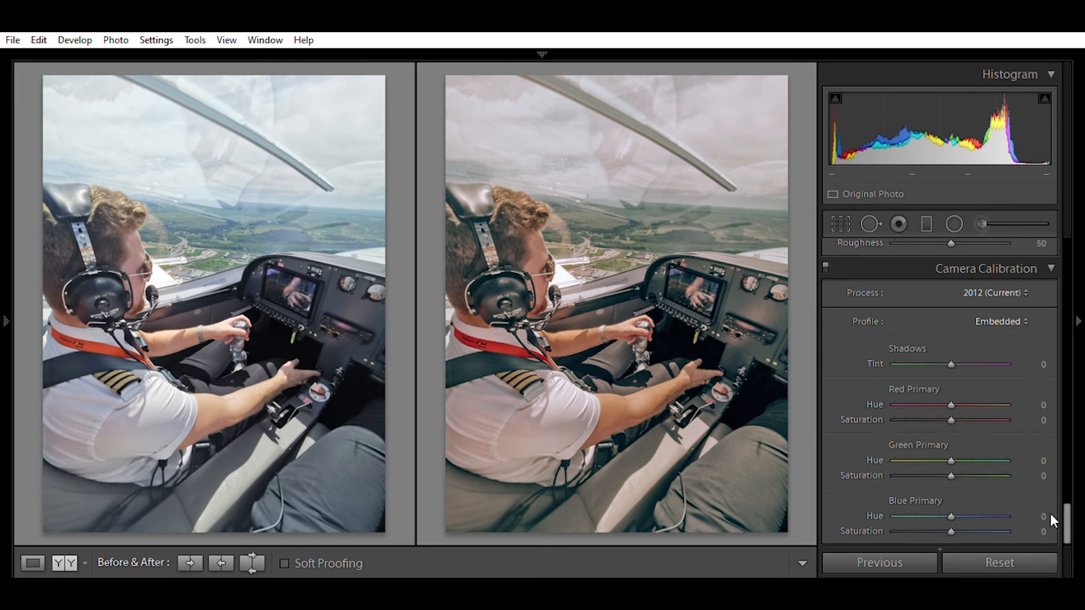
click(1044, 363)
text(-2)
click(1044, 405)
text(35)
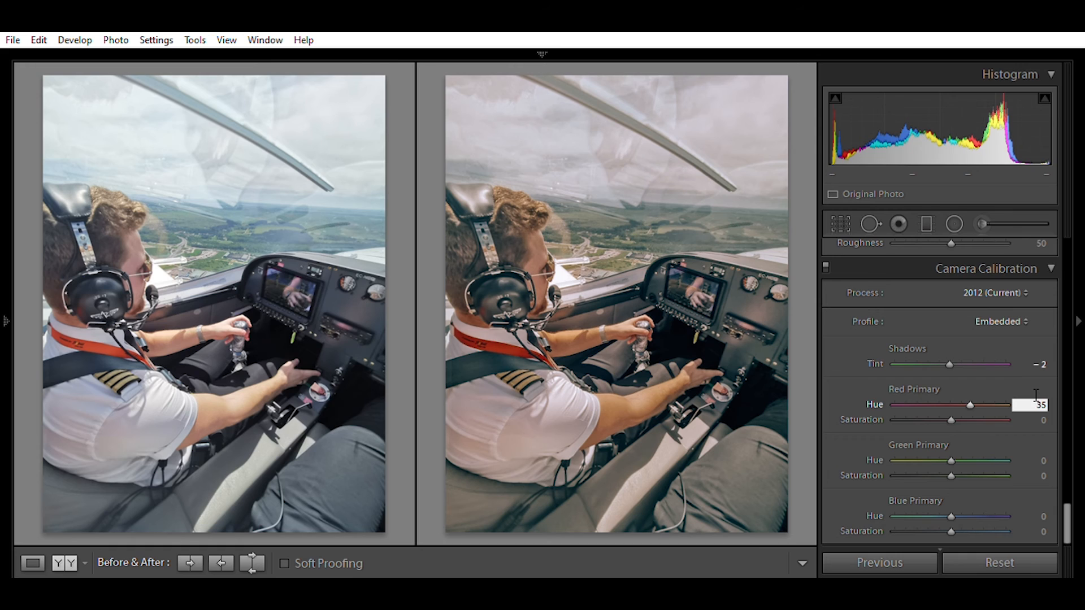
click(1045, 418)
text(45)
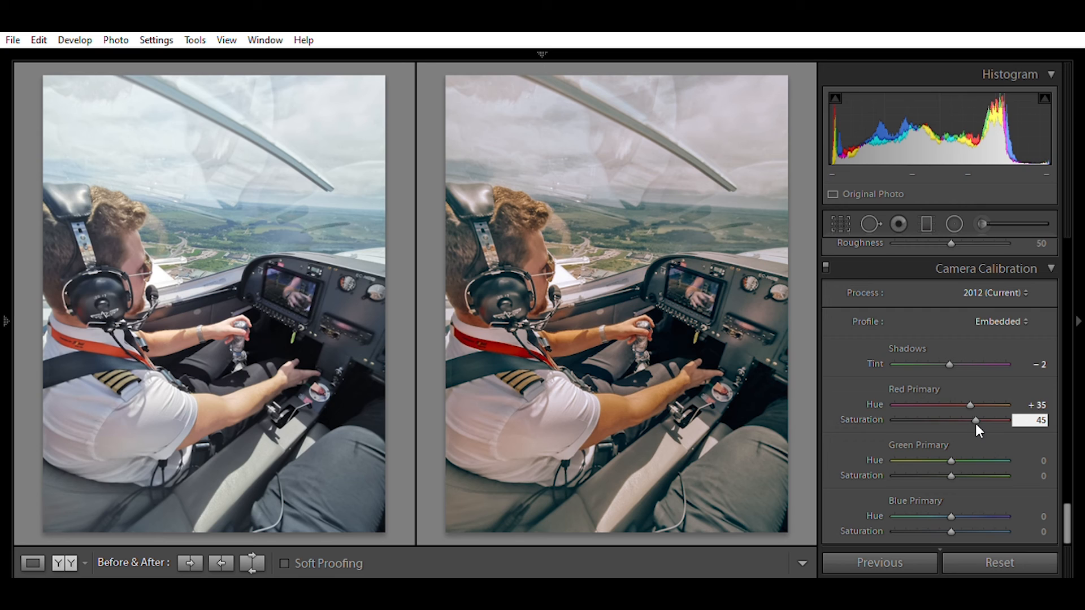
Set the Green Primary calibration to Hue +65 and Saturation +45, undoing and re-entering the hue once
click(1045, 450)
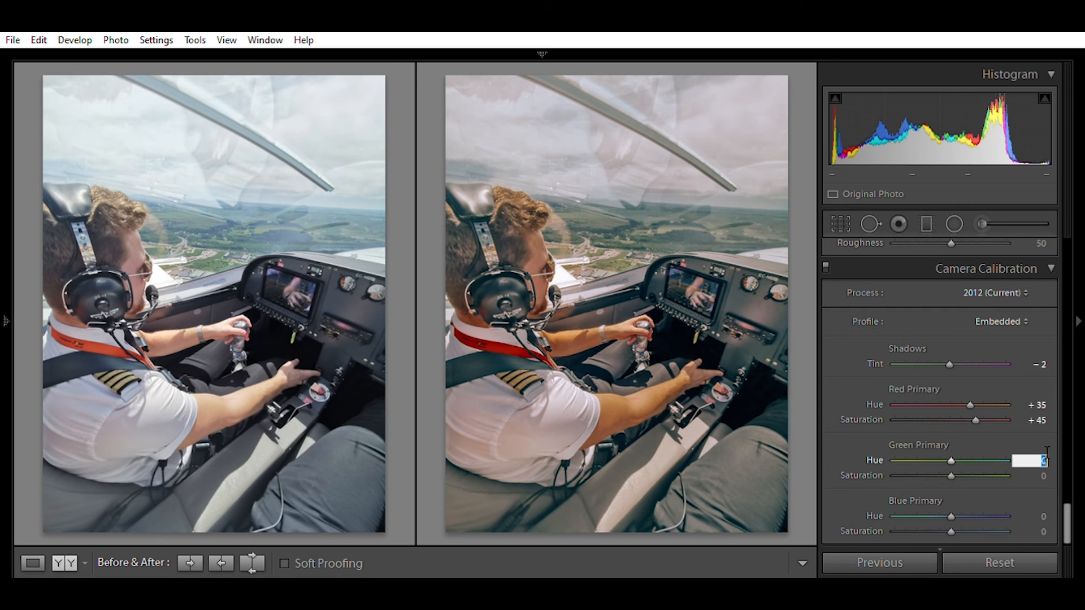
text(+65)
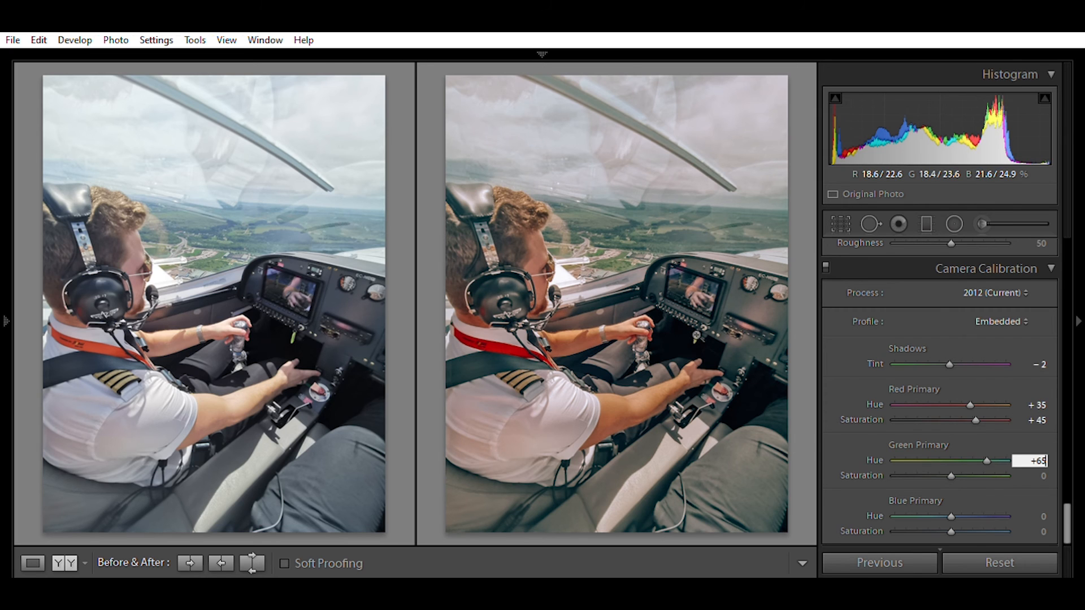
key(ctrl+z)
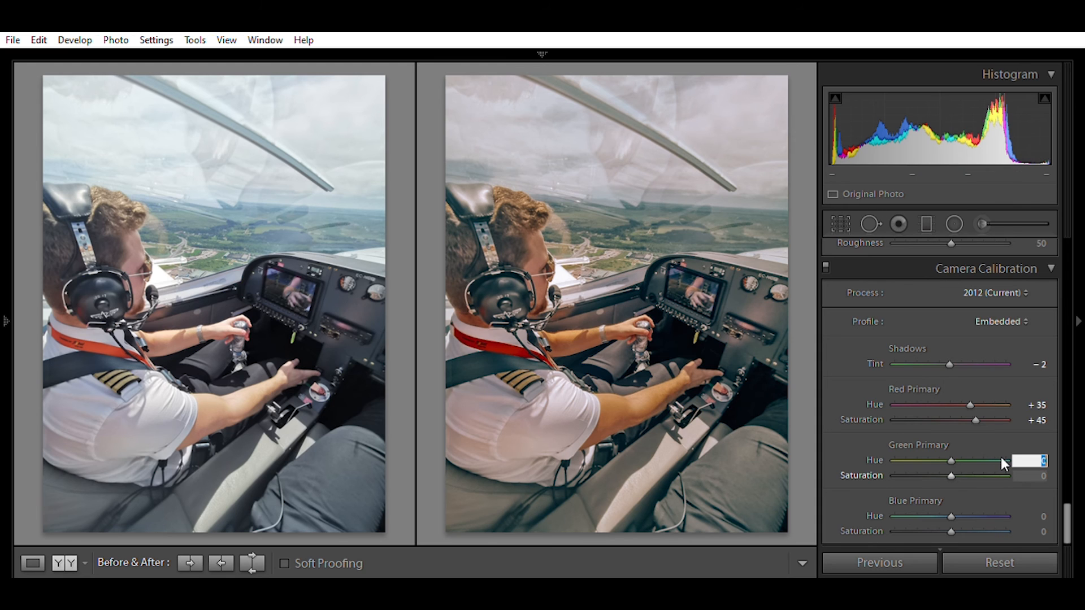
text(65)
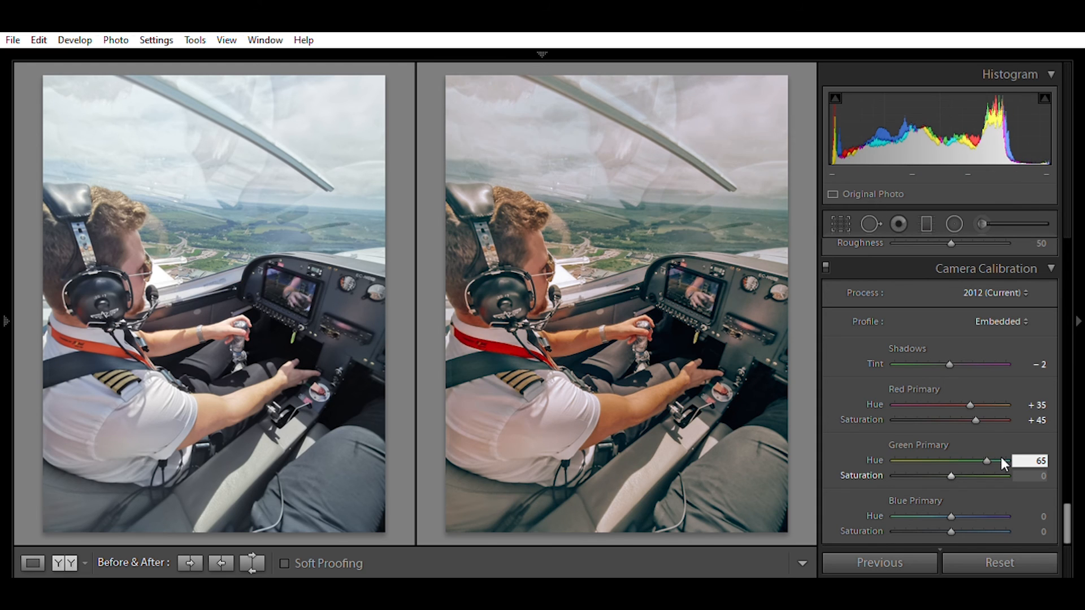
click(1031, 476)
text(45)
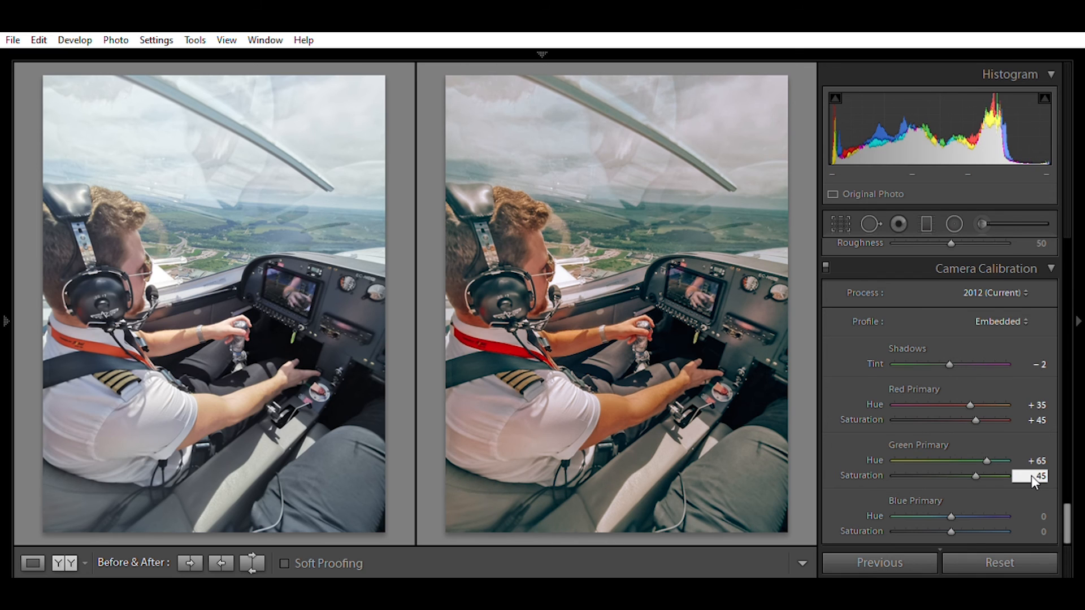
Set the Blue Primary calibration to Hue -10 and Saturation -10
scroll(1067, 498, down, 1)
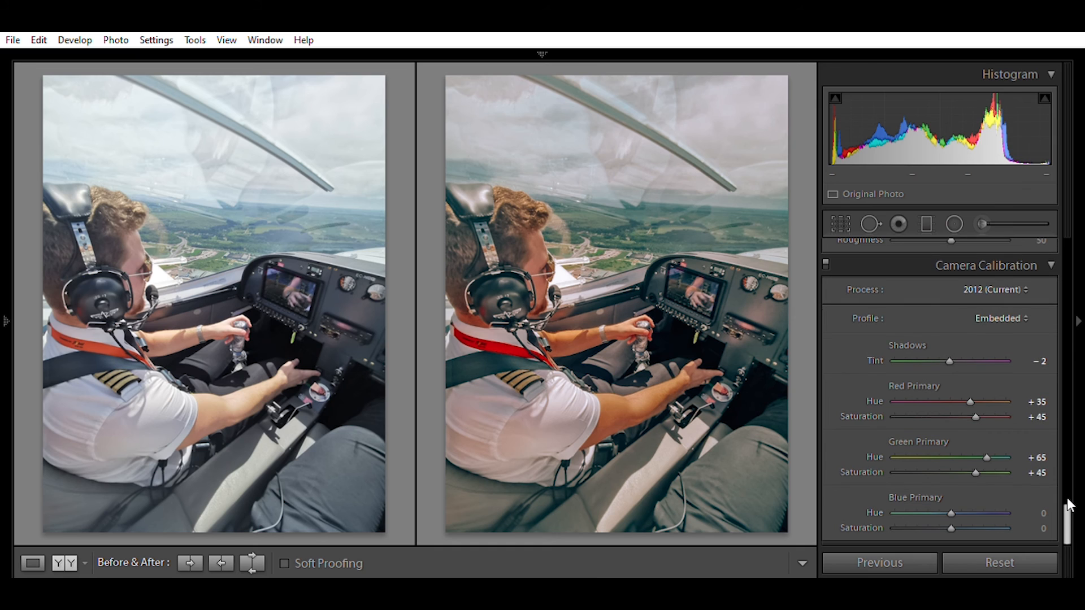
click(1043, 512)
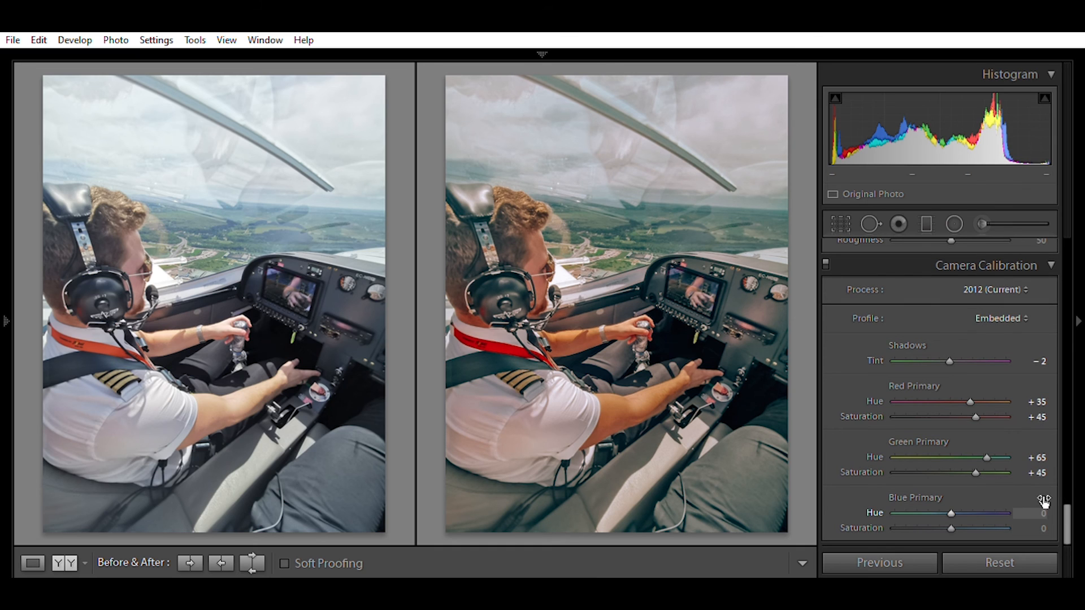
text(-10)
key(Tab)
text(-10)
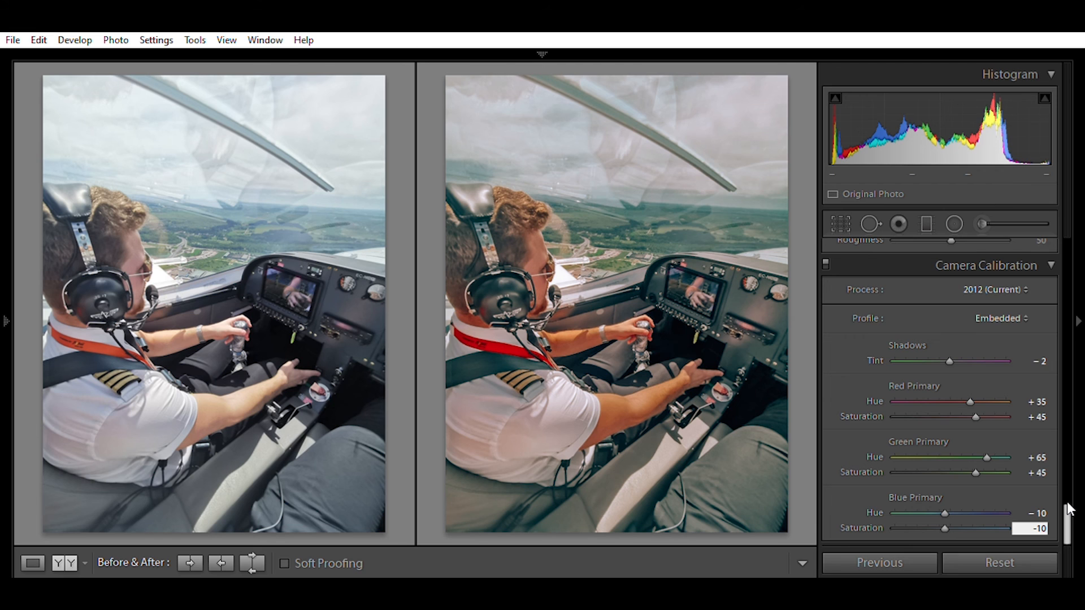
Return to the Basic tone adjustments and lower the Highlights to -100
drag(1068, 514, 1076, 239)
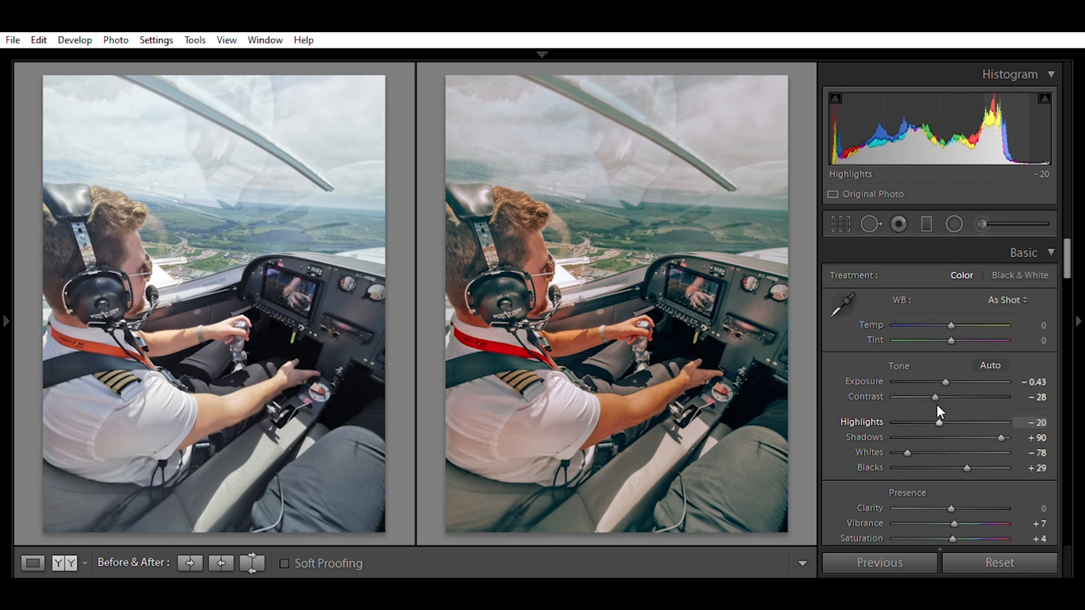
drag(937, 405, 1047, 425)
drag(945, 428, 879, 418)
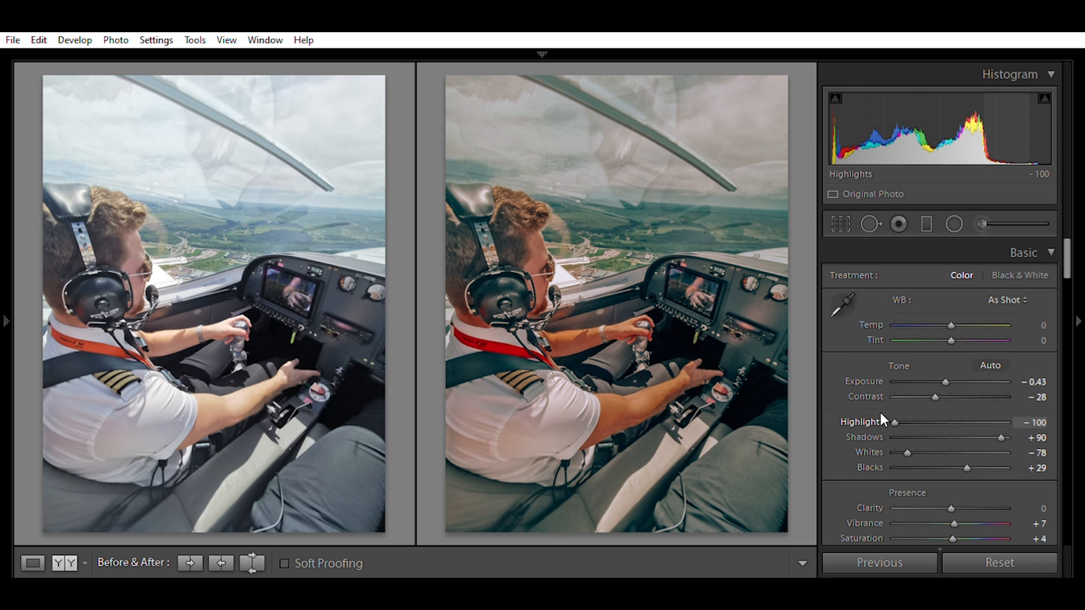
scroll(883, 419, down, 15)
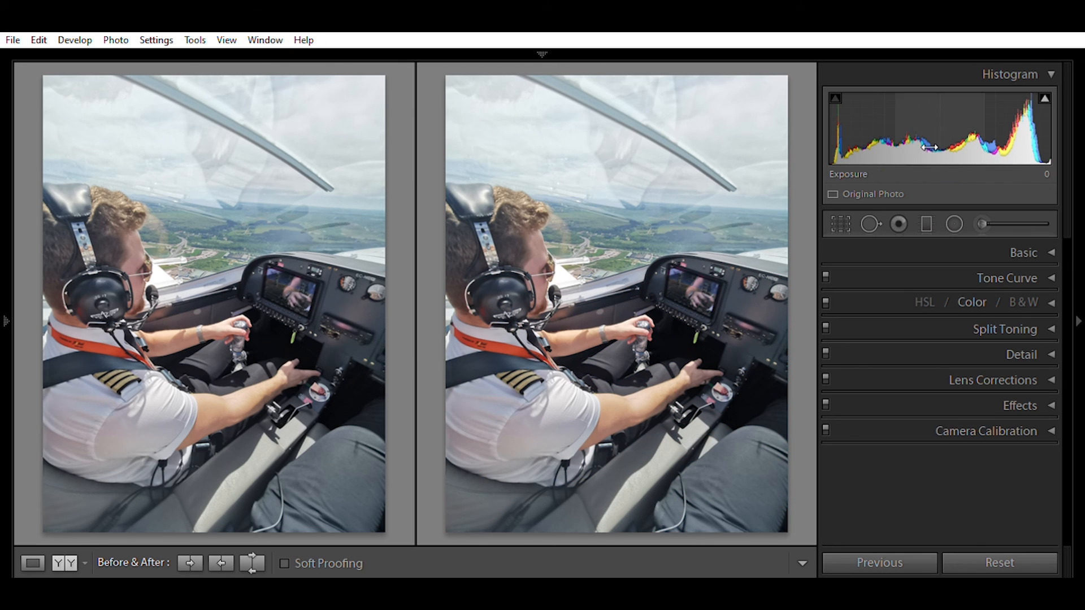
Set the Basic Exposure to -0.43 and the Contrast to -28, undoing an automatic tone adjustment first
click(1049, 243)
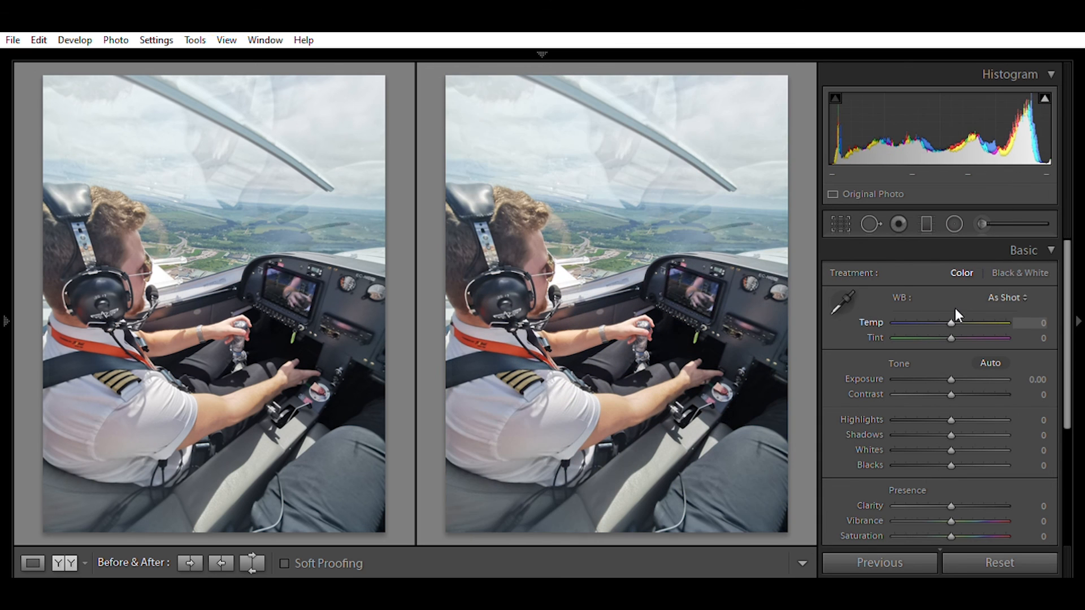
drag(1068, 351, 1068, 383)
click(989, 312)
key(ctrl+z)
drag(1045, 329, 1047, 334)
text(-0.43)
click(1040, 344)
text(-28)
Set the Highlights to -20, Shadows to +90, Whites to -78 and Blacks to +29
click(1040, 370)
text(-20)
click(1039, 385)
text(+90)
click(1040, 400)
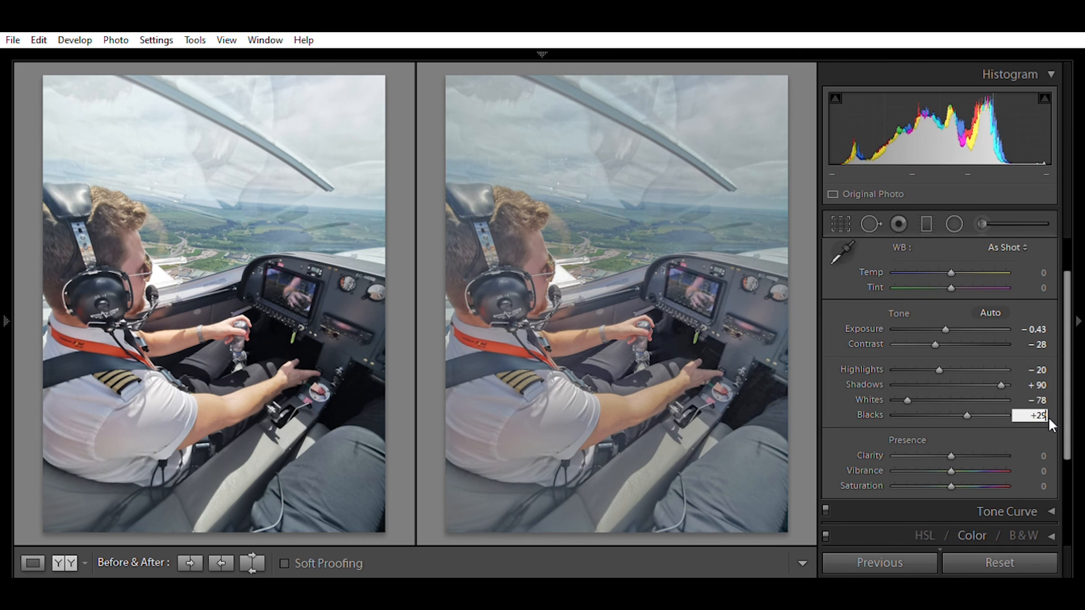
Set the Vibrance to +7 and the Saturation to +4 in the Presence settings
click(1040, 470)
text(+7)
key(Tab)
text(+4)
Set the Tone Curve regions to Highlights +4, Lights +3 and Darks +11
click(1050, 511)
drag(1068, 316, 1069, 446)
click(1041, 496)
click(1040, 441)
text(+4)
key(Tab)
text(+3)
Apply a custom point curve that includes an S-shaped curve for the Red channel
click(1043, 514)
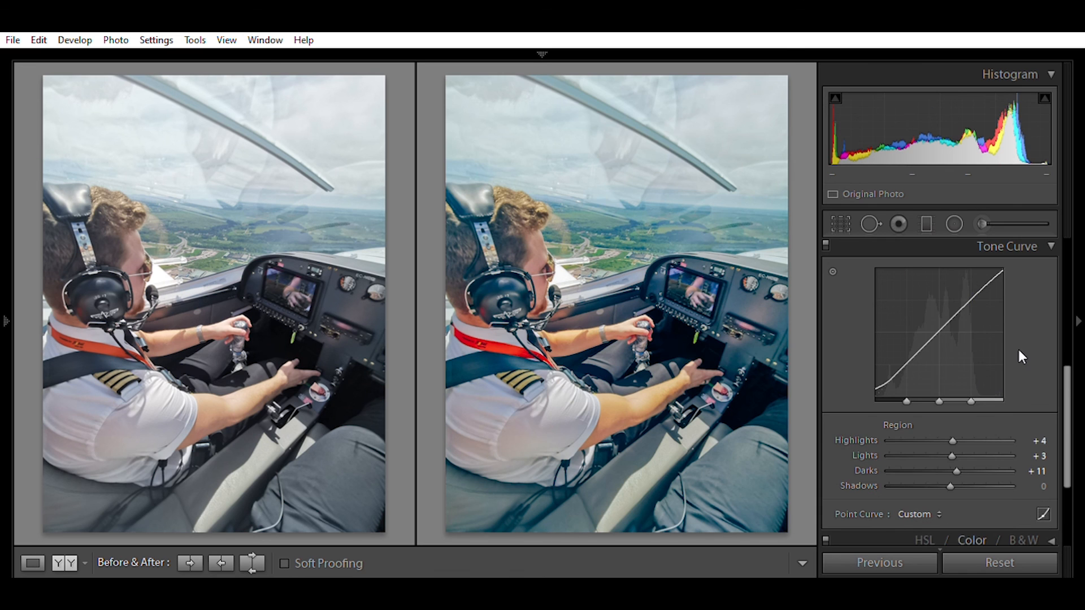
click(1043, 513)
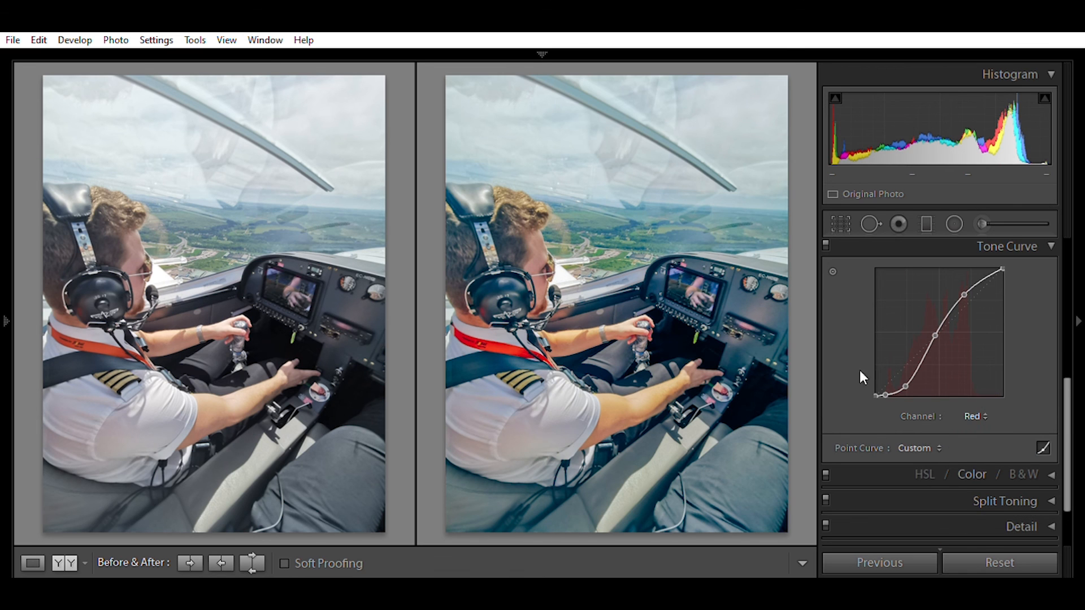
click(1043, 448)
Open the per-color adjustments and set Red to Hue +8, Saturation -37 and Luminance -14
drag(1068, 368, 1071, 417)
click(972, 400)
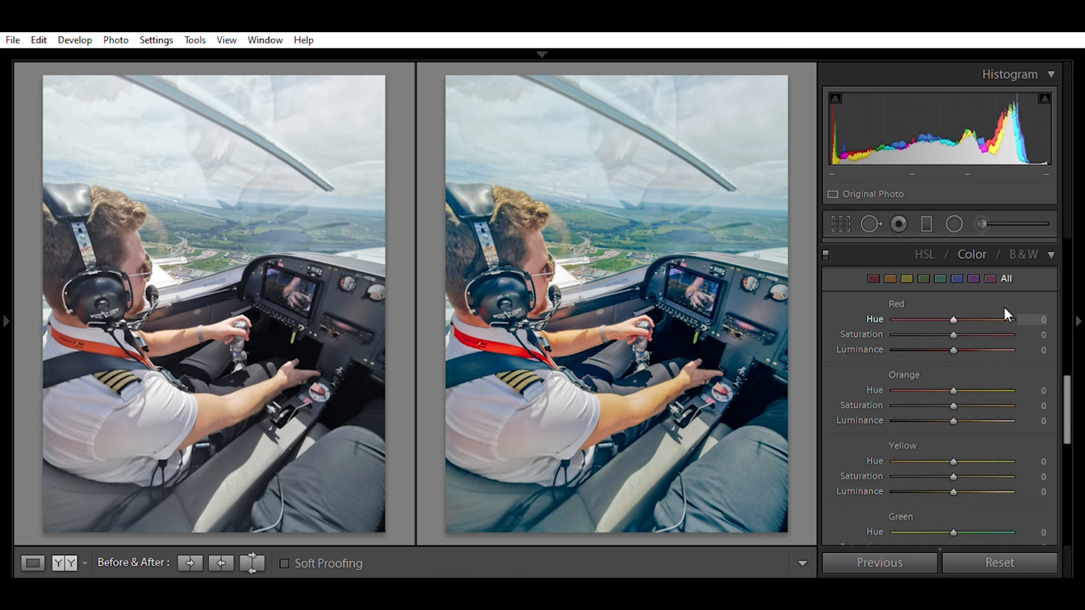
click(1039, 320)
text(8)
click(1039, 335)
text(-37)
click(1039, 350)
text(-14)
Set the Orange color to Hue -11, Saturation -42 and Luminance -36
click(1038, 391)
text(-11)
key(Tab)
text(-36)
key(Tab)
Set the Yellow color to Hue -27, Saturation -52 and Luminance -22
text(-27)
key(Tab)
text(-52)
key(Tab)
text(-22)
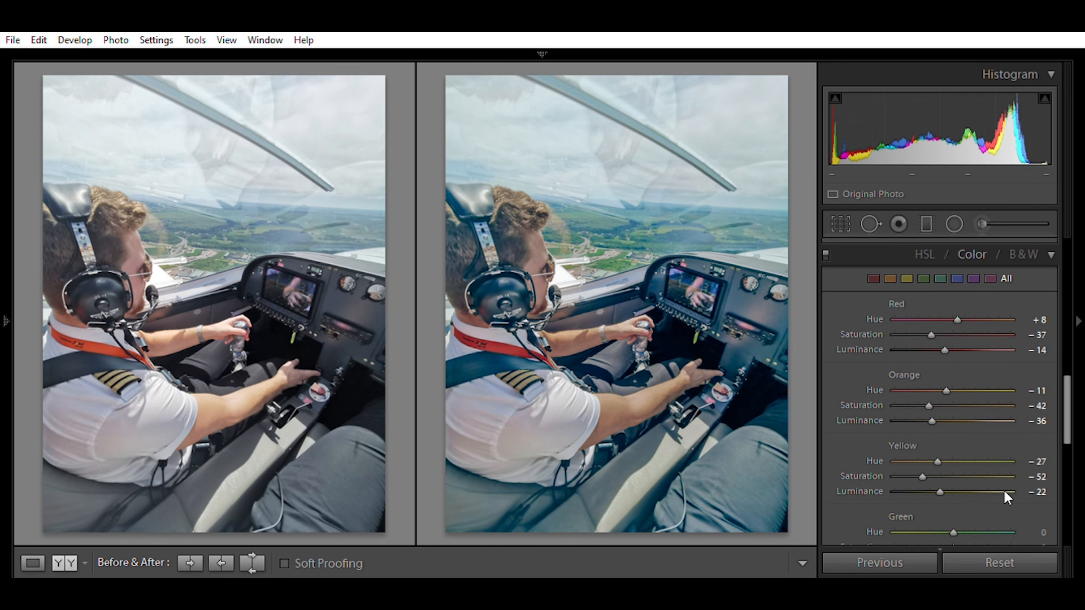
Set the Green color to Hue -38, Saturation -48 and Luminance +10
click(1038, 355)
text(-38)
key(Tab)
text(-48)
key(Tab)
text(10)
Set the Aqua color to Hue +3, Saturation -41 and Luminance -48
key(Tab)
text(3-41)
key(Tab)
scroll(1046, 431, down, 3)
text(-48)
Set the Blue color to Hue -17, Saturation -51 and Luminance -51
key(Tab)
text(-17)
key(Tab)
text(-51)
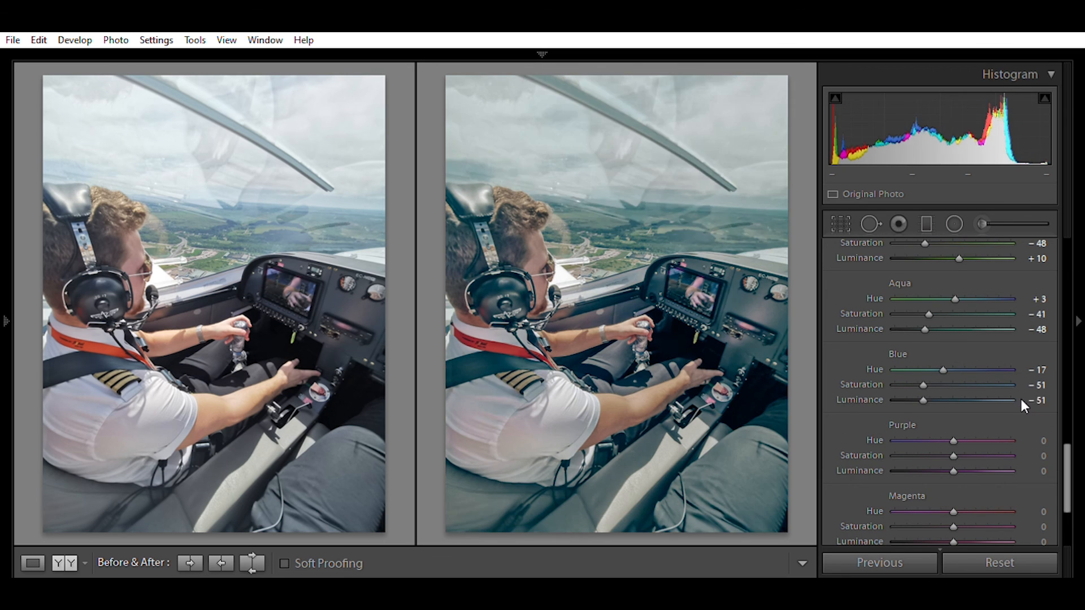
Adjust the Purple and Magenta colors using the values -40, -45, 62 and -57
key(Tab)
text(-40)
key(Tab)
text(-45)
key(Tab)
text(62)
key(Tab)
text(-57)
Enter the Split Toning hue and saturation values and set the Balance to -80
click(984, 434)
click(1039, 434)
text(254)
key(Tab)
text(24)
key(Tab)
text(-80)
drag(1067, 477, 1063, 492)
key(Return)
Apply color noise reduction of 25 in the Detail settings and expand the Effects settings
click(1048, 475)
click(1051, 507)
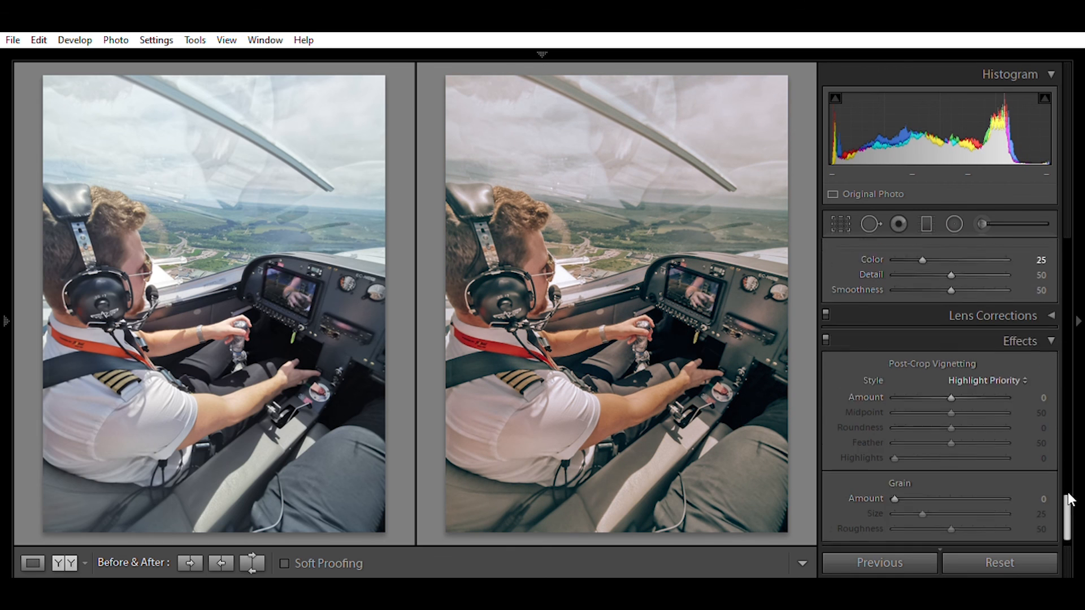
Set the Camera Calibration shadows Tint to -2, with Red Primary Hue +35 and Saturation +45
click(1050, 522)
click(1043, 364)
text(-2)
key(Tab)
text(35)
key(Tab)
text(45)
Calibrate the Green Primary to Hue +65 and Saturation +45
key(Tab)
text(+65)
key(Tab)
text(+45)
Calibrate the Blue Primary to Hue -10 and Saturation -10
key(Tab)
text(-10)
key(Tab)
text(-10)
drag(1067, 513, 1067, 249)
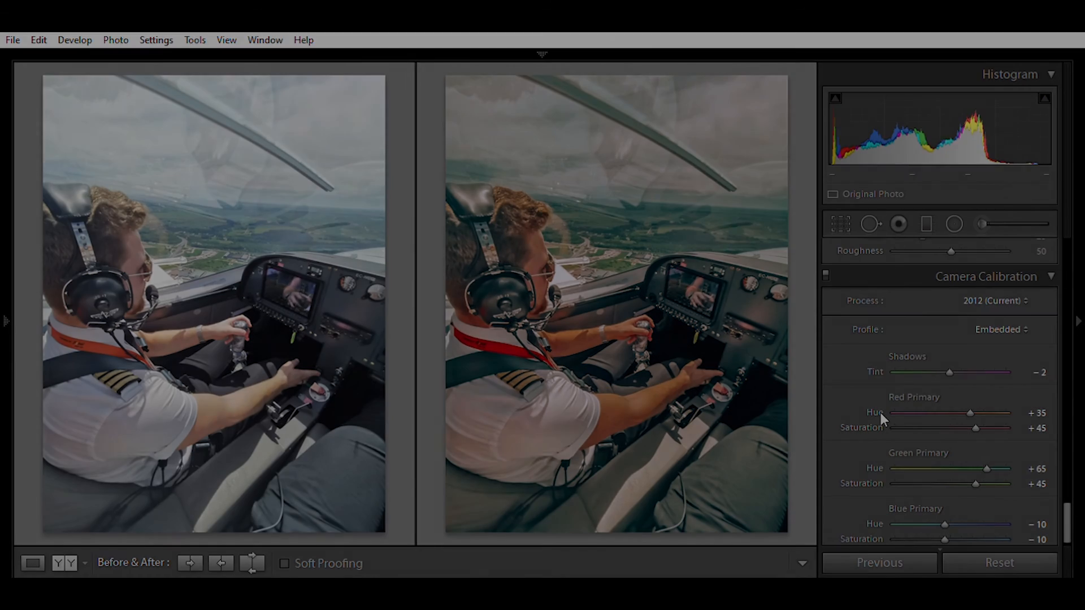